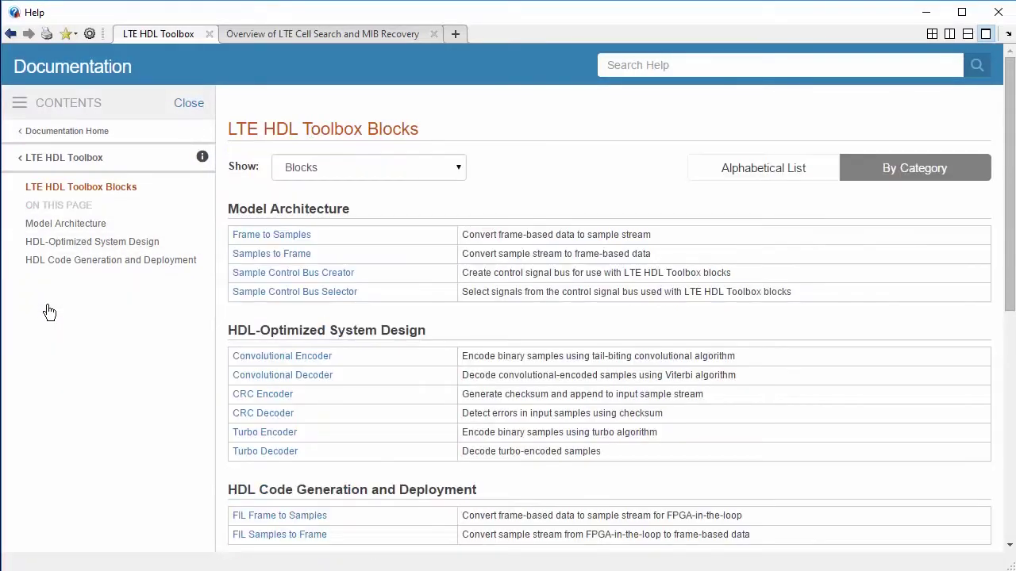
Show the CRC Decoder Performance section: 210 LUT, 8 LUTRAM, 305 FFS, 526.31 MHz
left_click(246, 412)
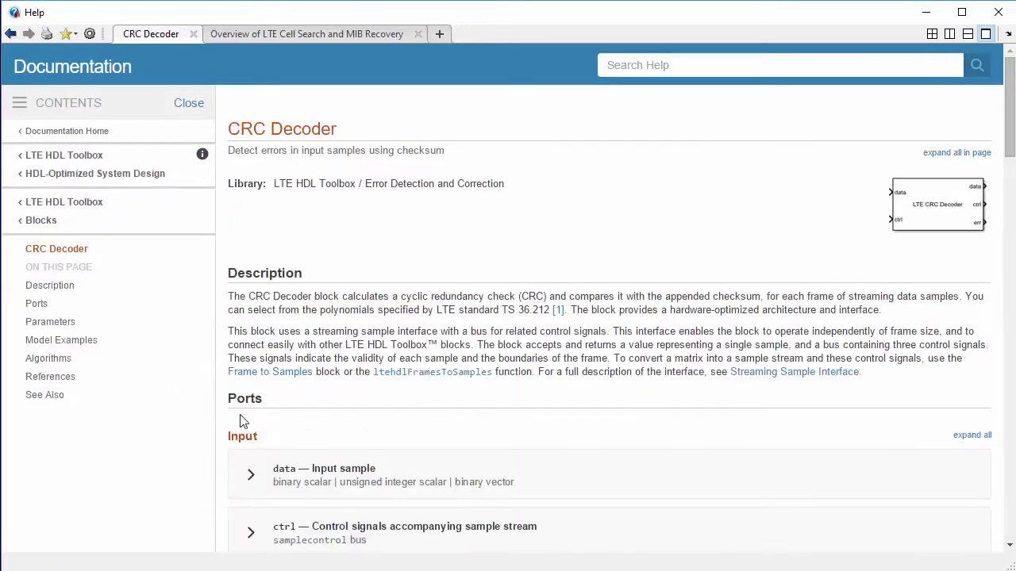
left_click(103, 362)
left_click(90, 396)
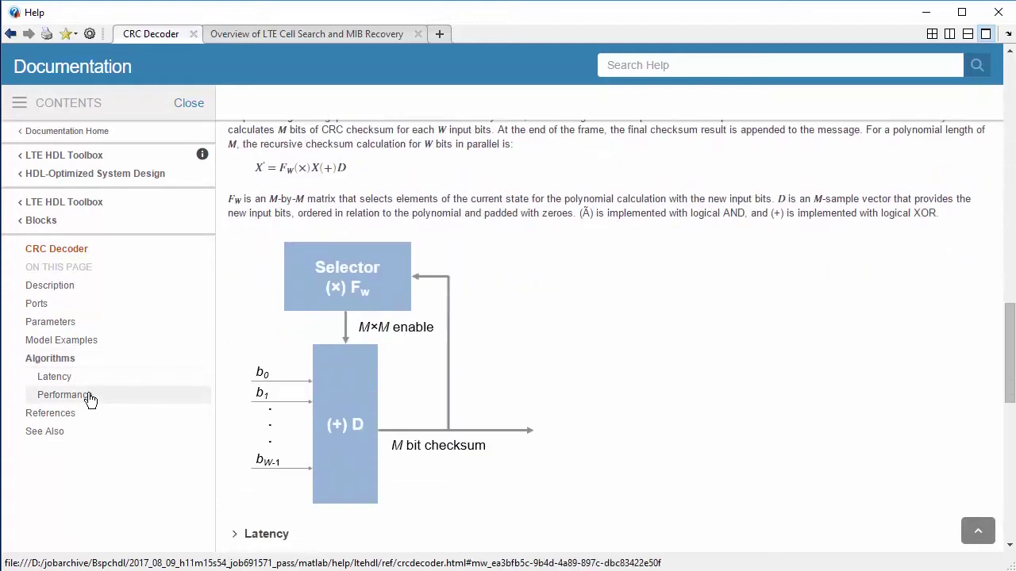
left_click(270, 147)
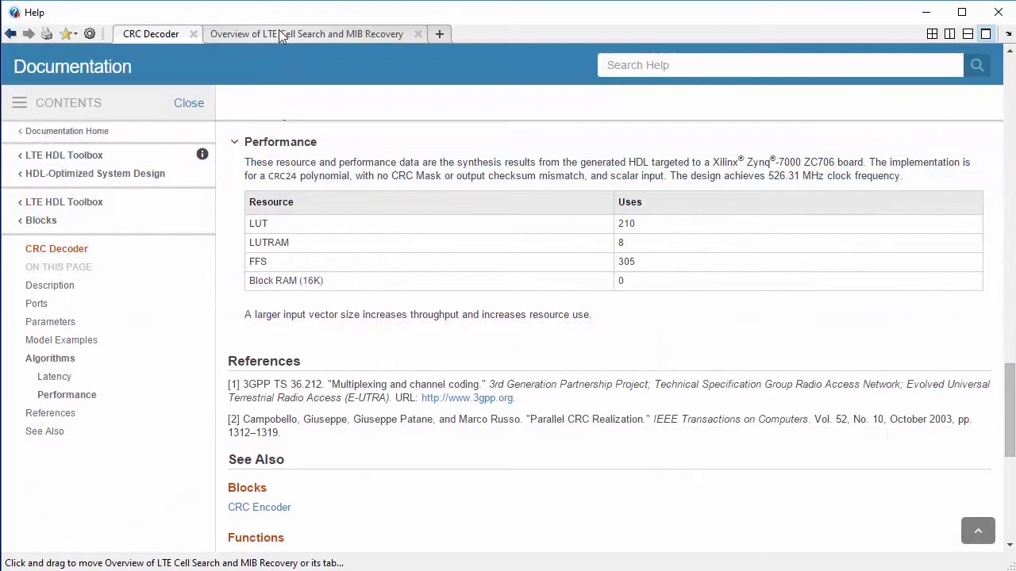
Switch to the LTE Cell Search and MIB Recovery example and scroll through its architecture diagram
left_click(279, 34)
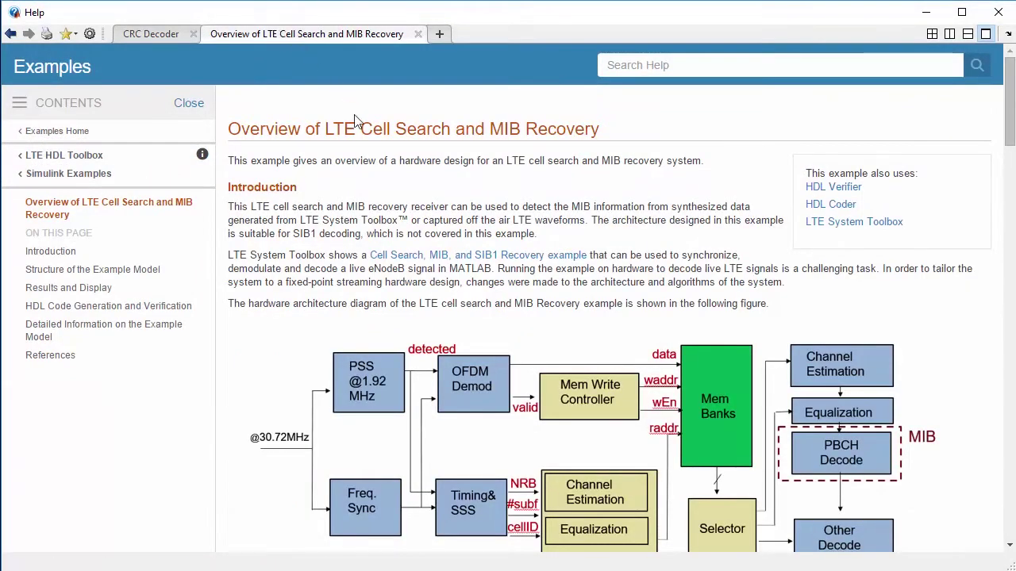
scroll(373, 151, "down", 3)
scroll(373, 158, "down", 8)
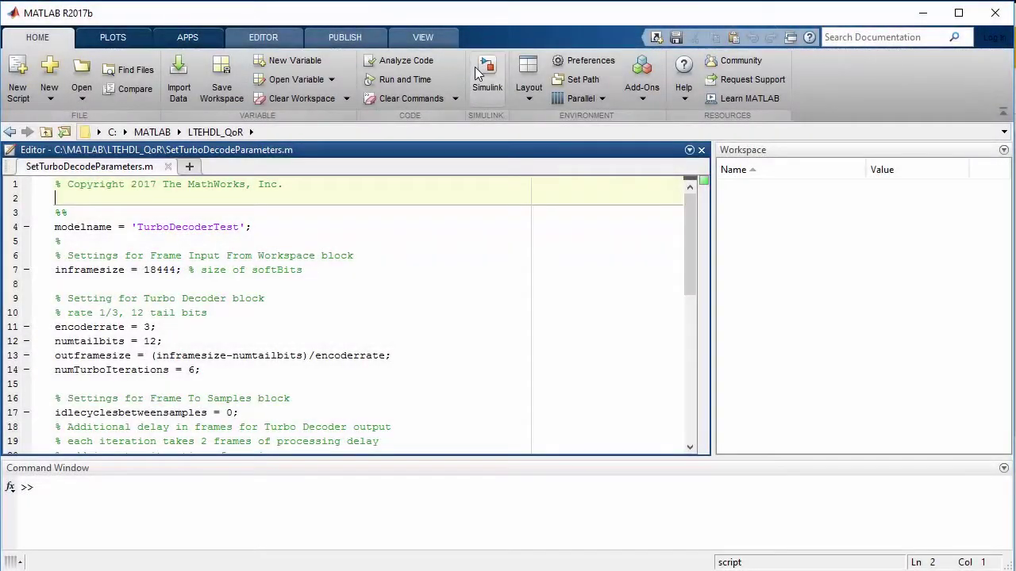
Create a new model from the LTE HDL Toolbox Framed Data from MATLAB template
left_click(474, 67)
scroll(445, 200, "down", 2)
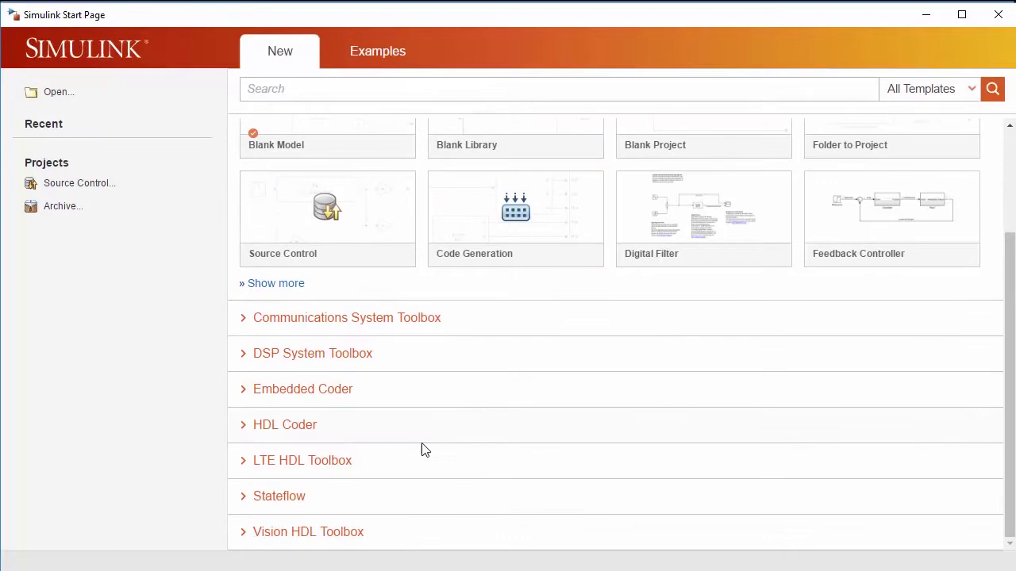
left_click(426, 459)
scroll(665, 336, "down", 3)
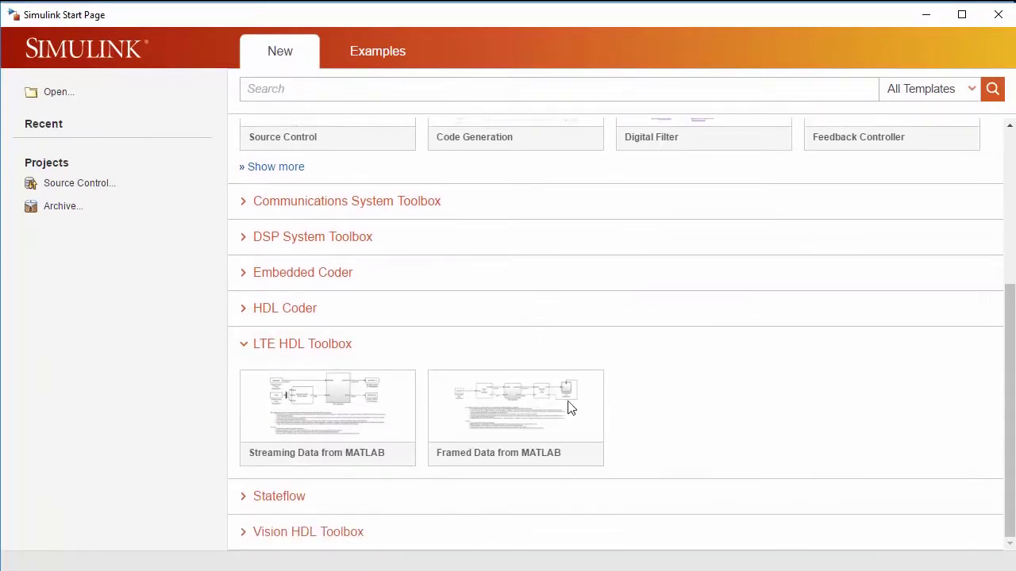
left_click(529, 403)
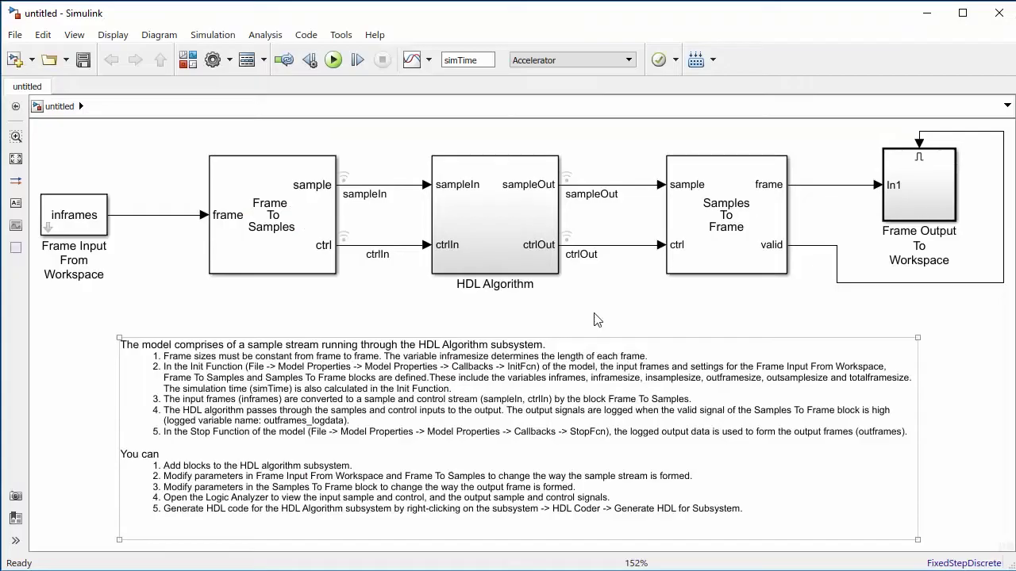
Add an LTE Turbo Decoder block inside the HDL Algorithm subsystem
double_click(500, 223)
double_click(501, 224)
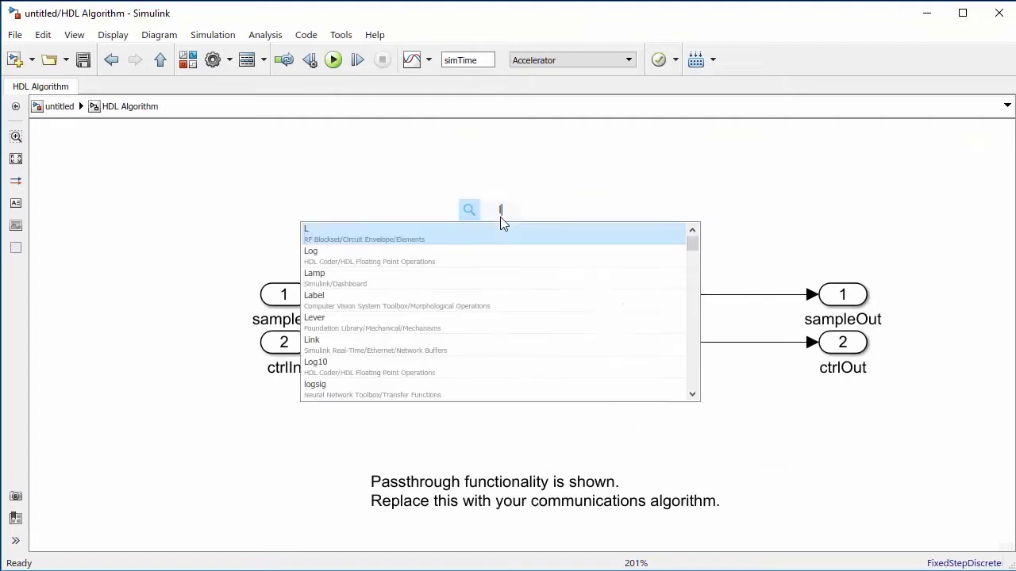
type("turbo")
key("Return")
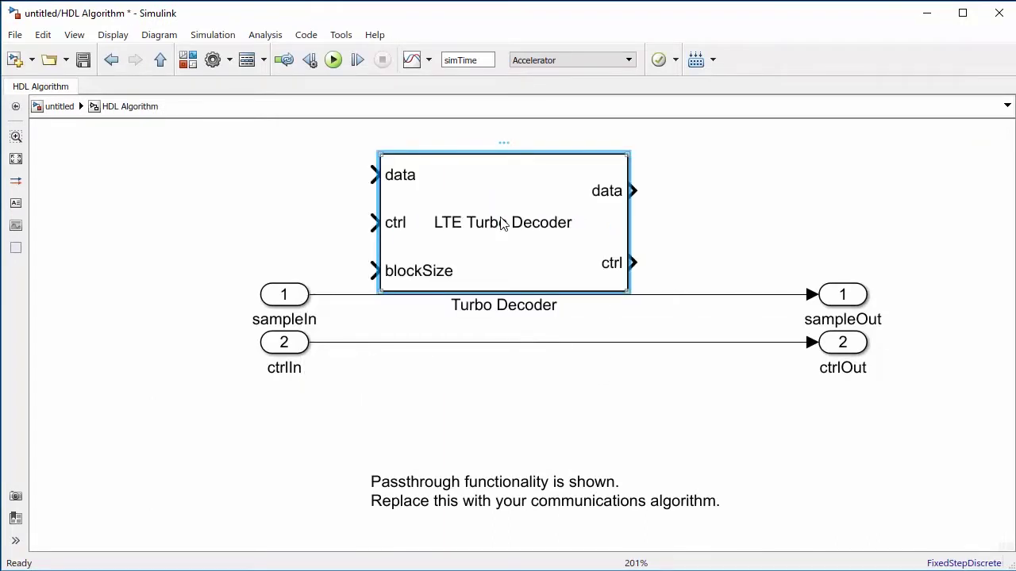
Set the Turbo Decoder block size from property to outframesize, with numTurboIterations iterations
double_click(501, 224)
left_click(809, 245)
left_click(814, 260)
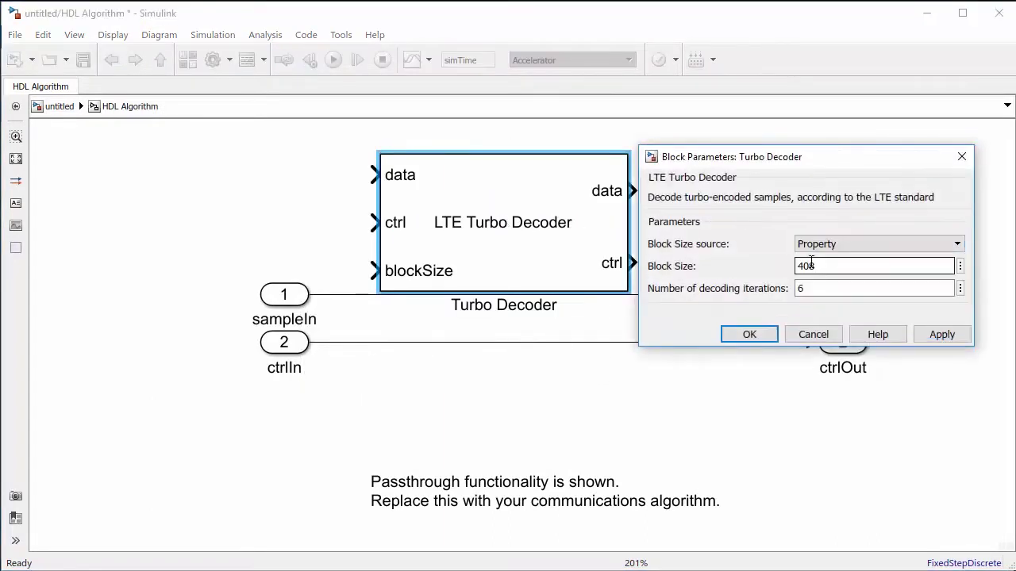
double_click(808, 266)
type("outframesize")
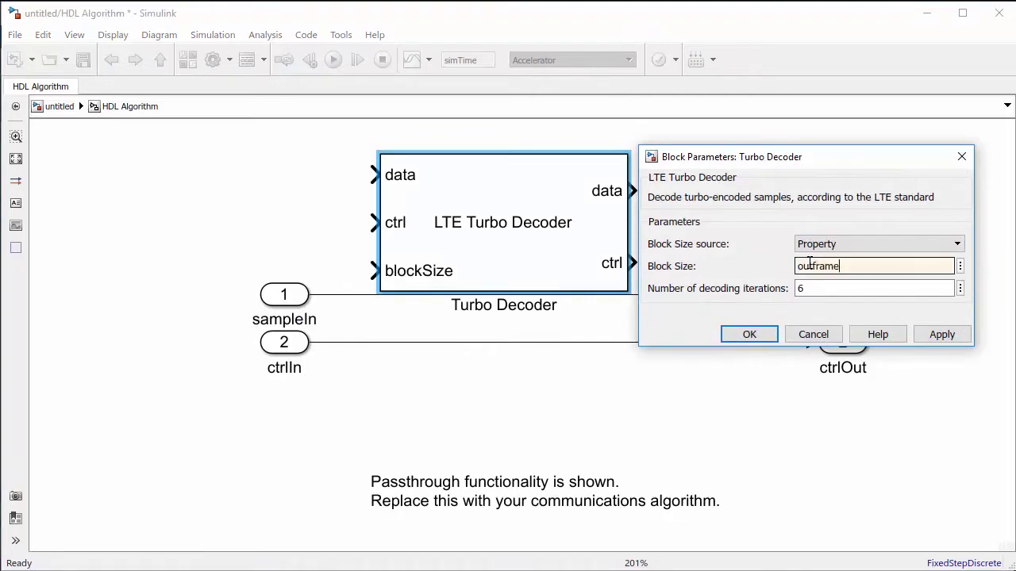
key("Tab")
key("Tab")
type("num")
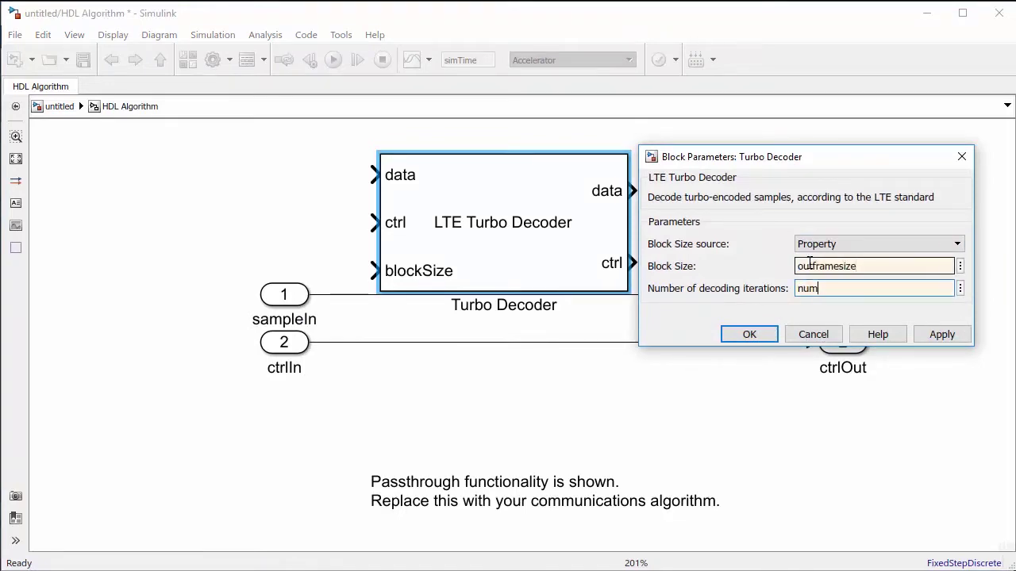
type("TurboIterations")
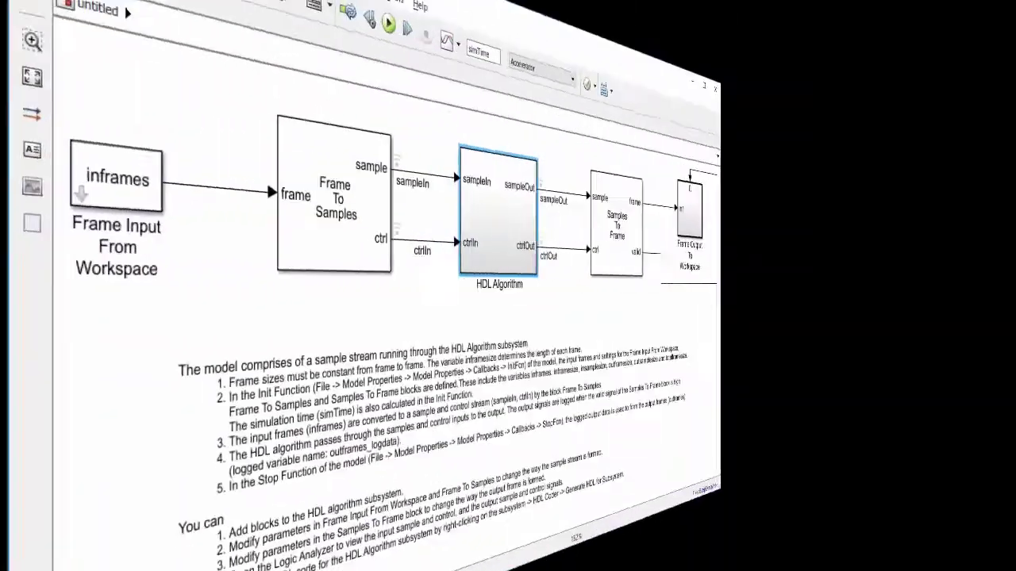
left_click(16, 35)
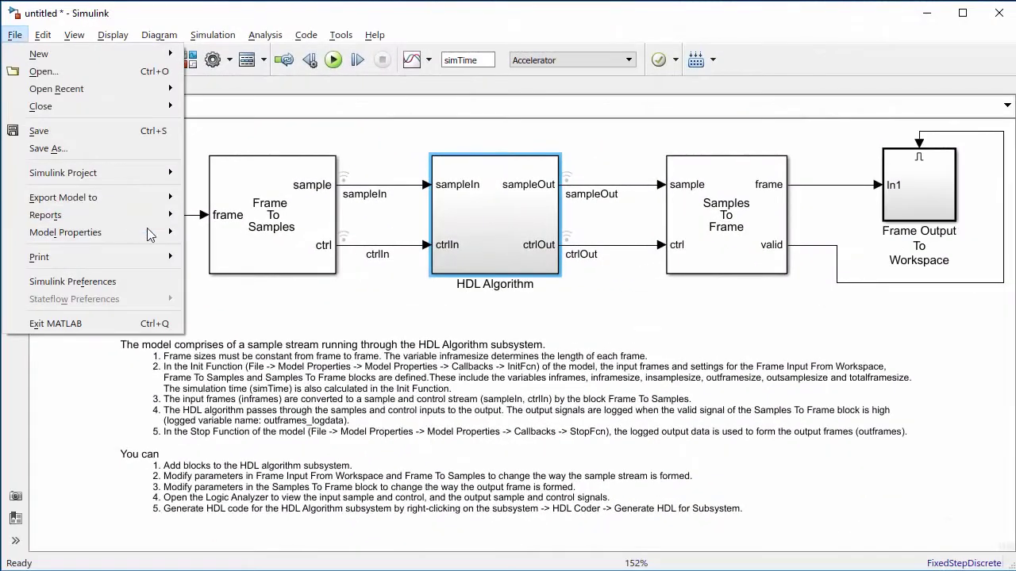
Review the frame-size definitions in the model's InitFcn callback under Model Properties
mouse_move(148, 233)
left_click(205, 232)
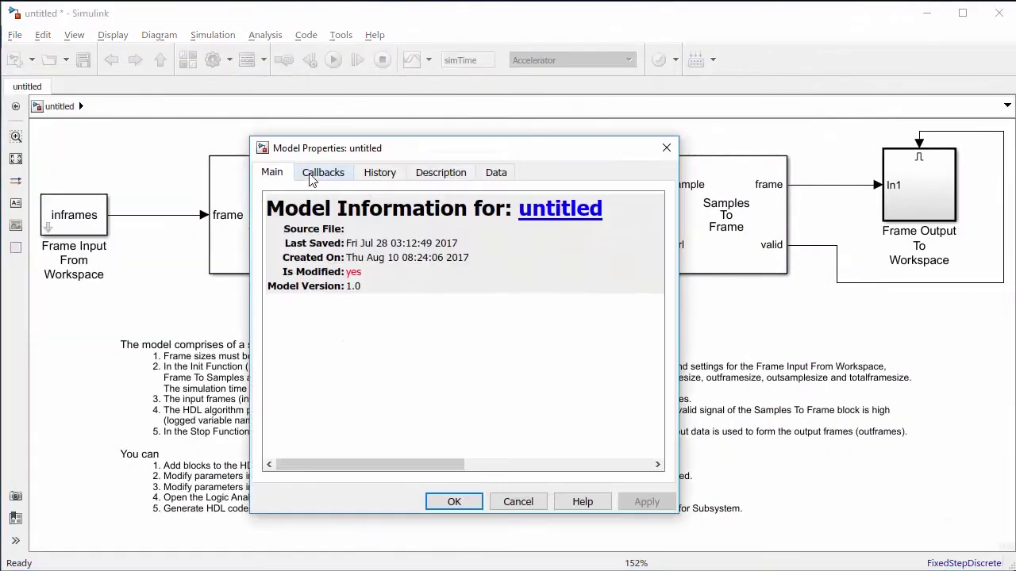
left_click(323, 172)
left_click(292, 238)
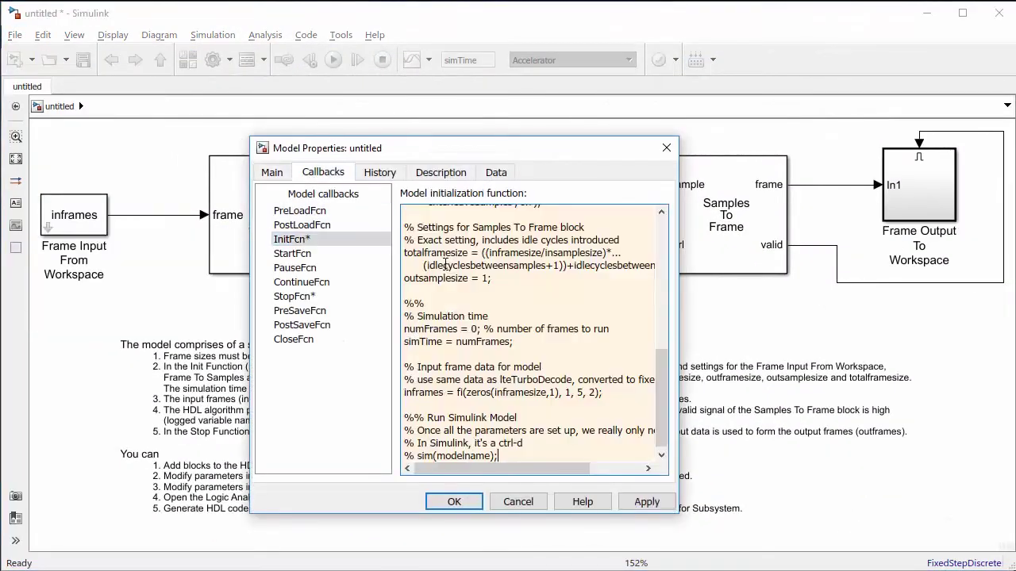
left_click(454, 502)
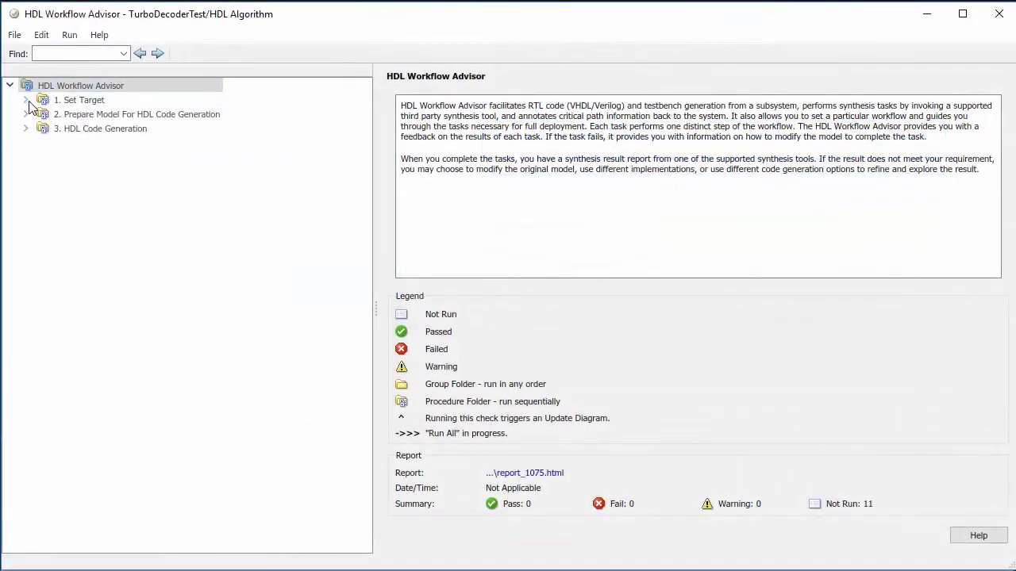
Target Xilinx Vivado with the KintexU xcku025-ffva1156-1-c device and run the task
left_click(27, 100)
left_click(87, 114)
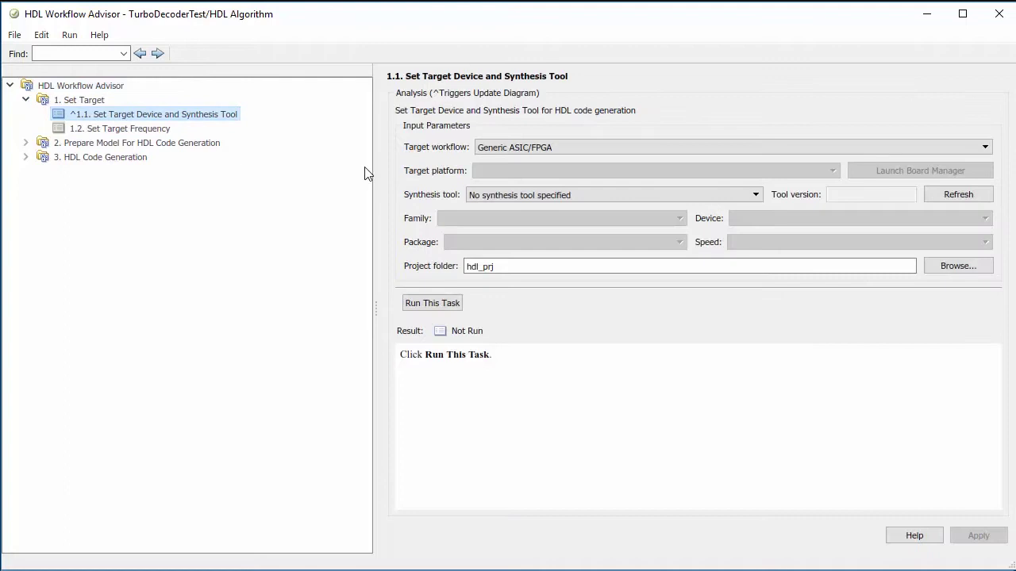
left_click(478, 196)
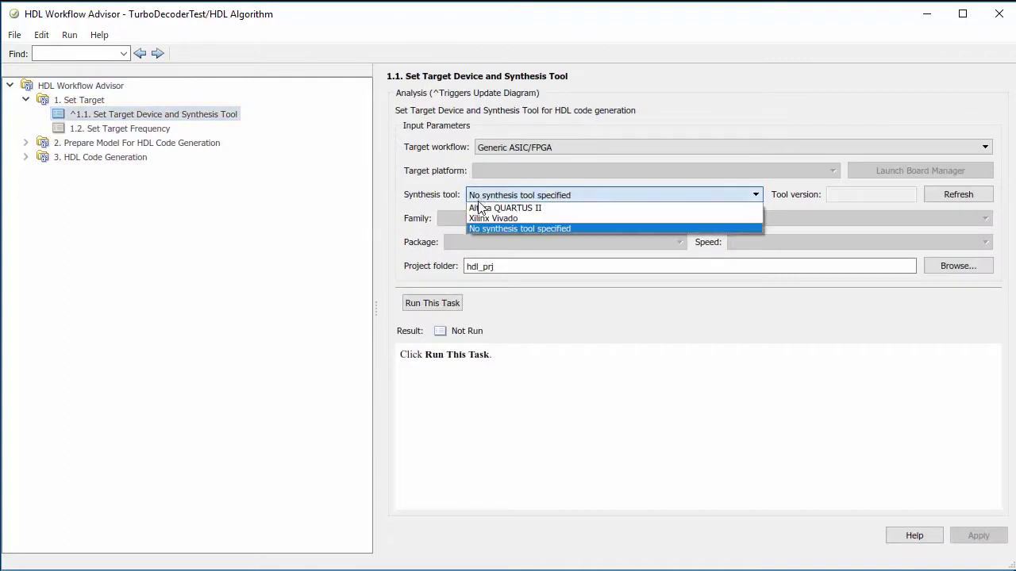
left_click(481, 214)
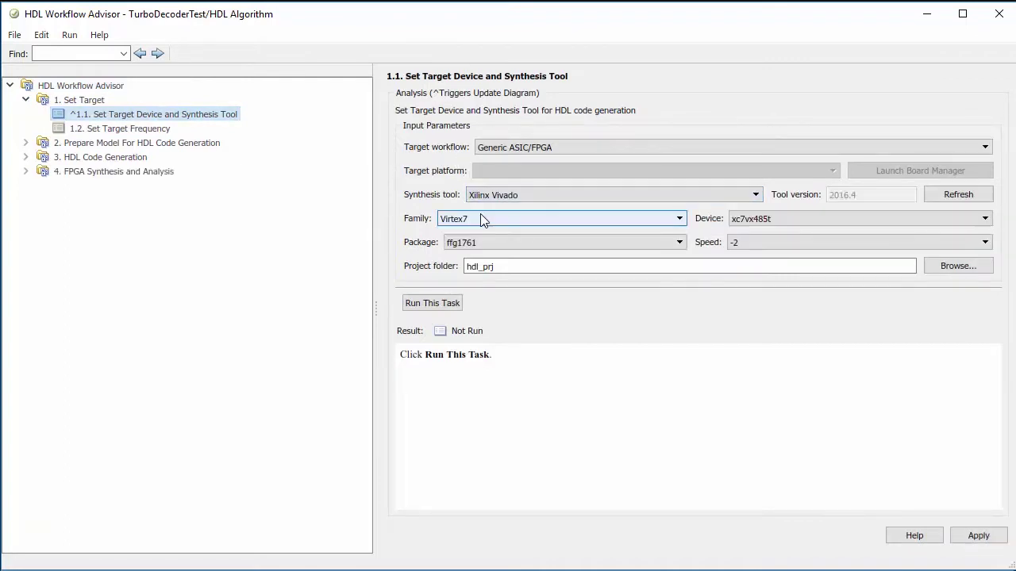
left_click(480, 216)
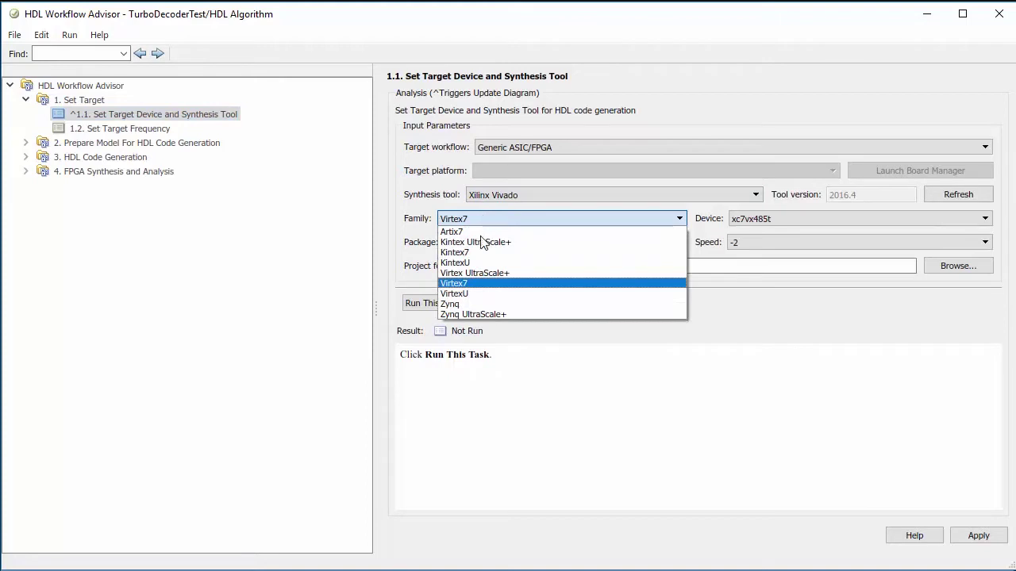
left_click(486, 262)
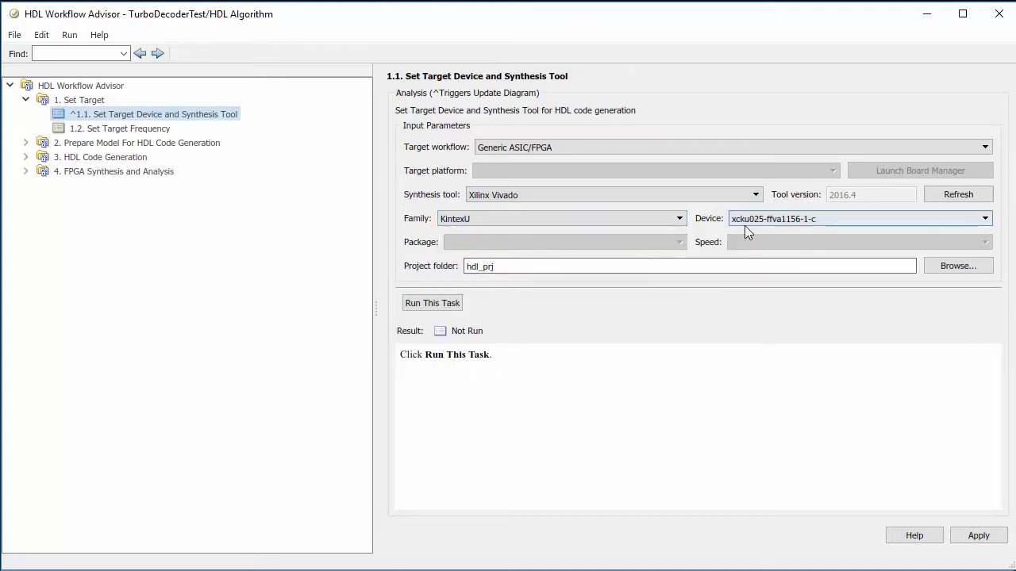
left_click(429, 302)
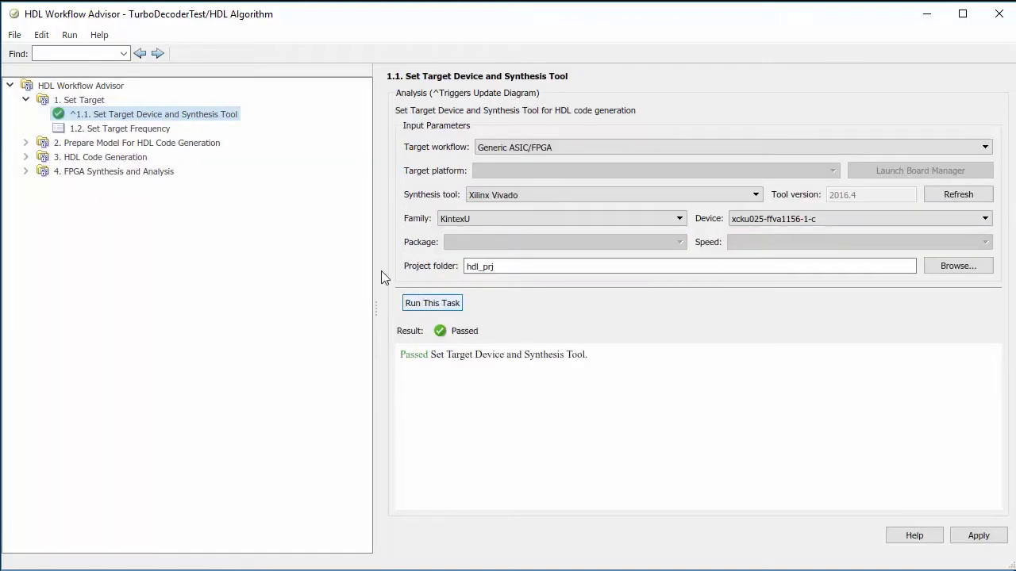
left_click(146, 133)
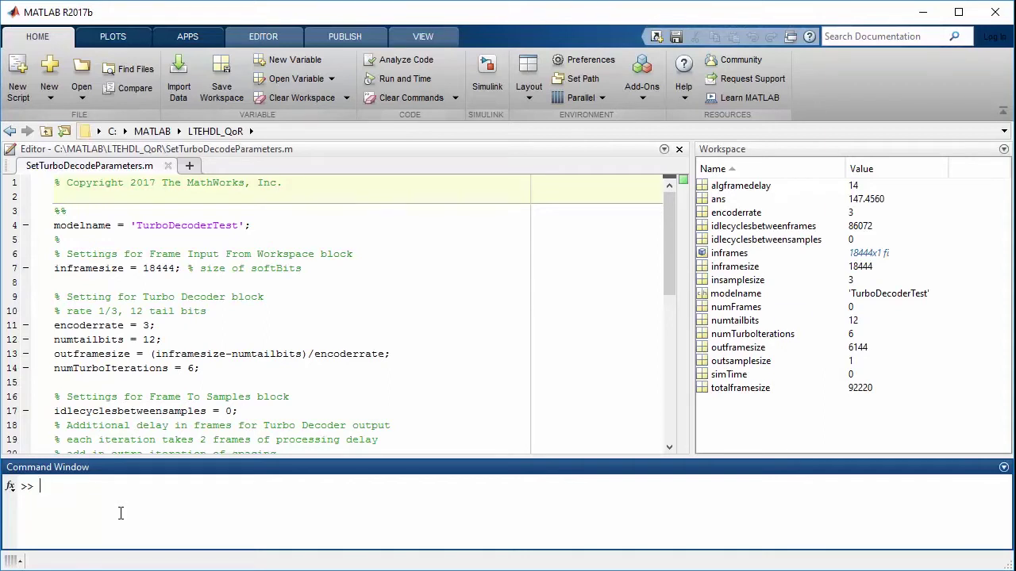
Compute 4*30.72 and then 122.88*1.2 in the Command Window, giving 147.456
type("4*30.72")
key("Return")
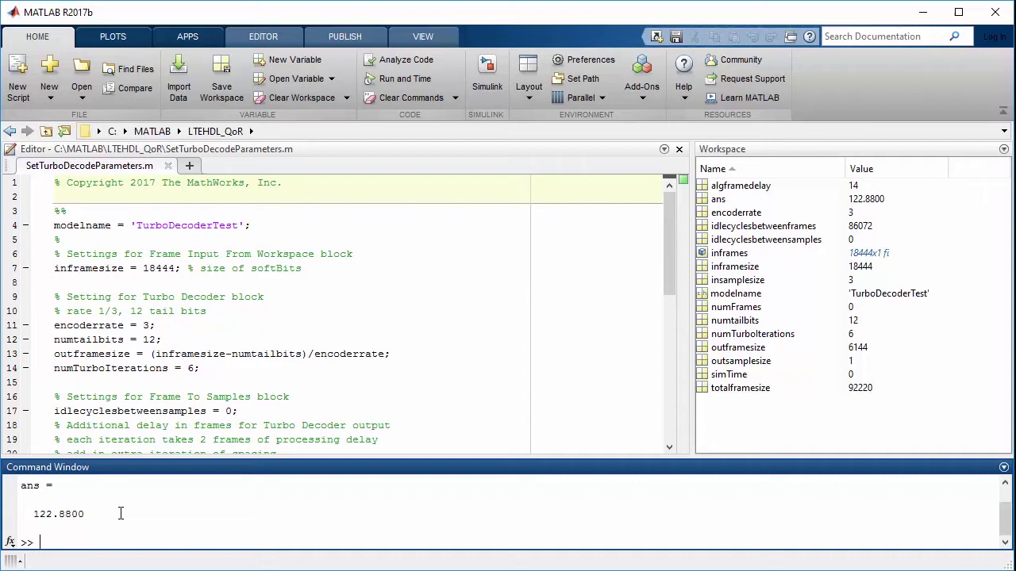
type("122.88*1.2")
key("Return")
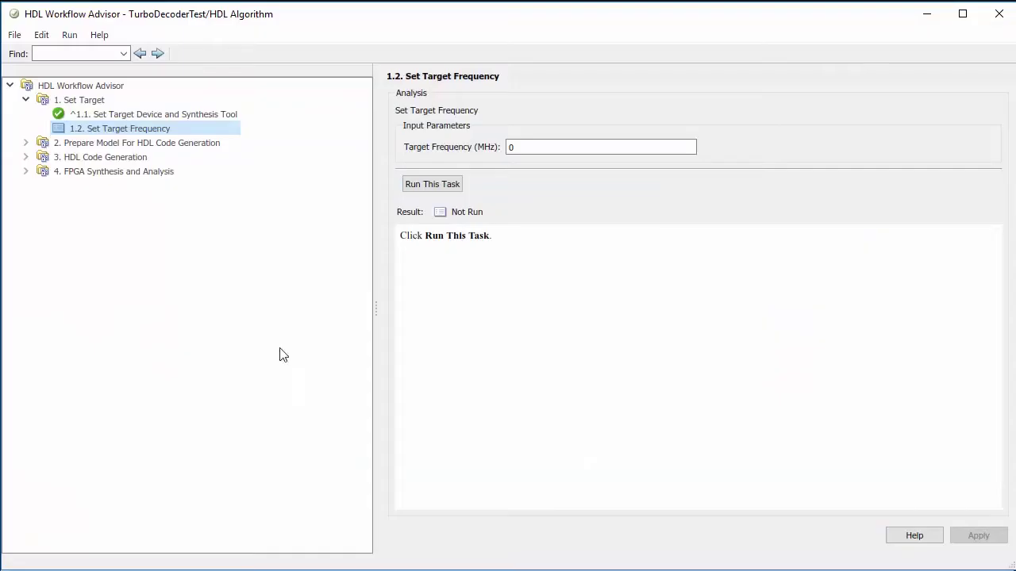
Apply a 150 MHz target frequency and review the basic HDL code generation options
left_click(511, 147)
type("150")
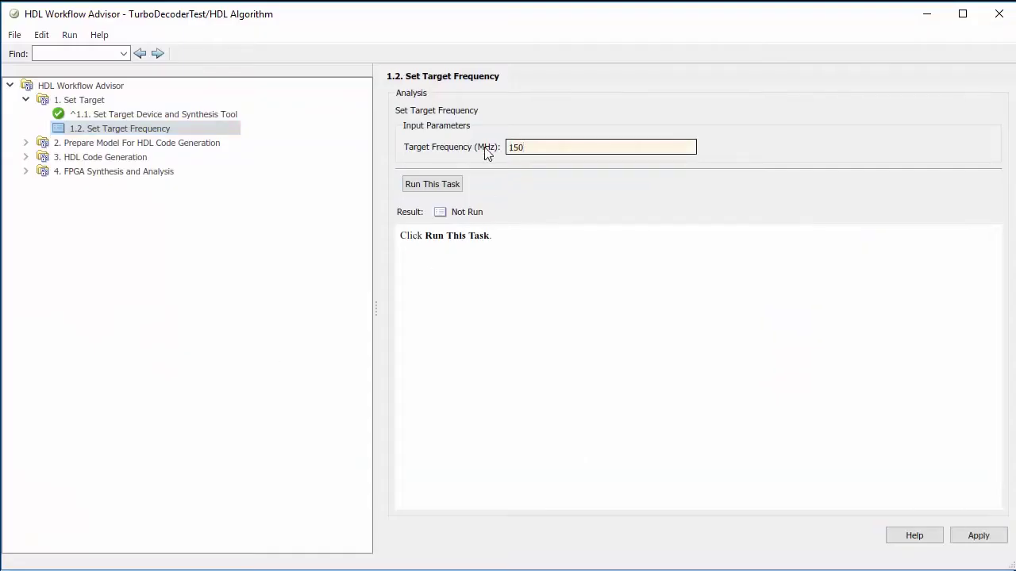
left_click(451, 184)
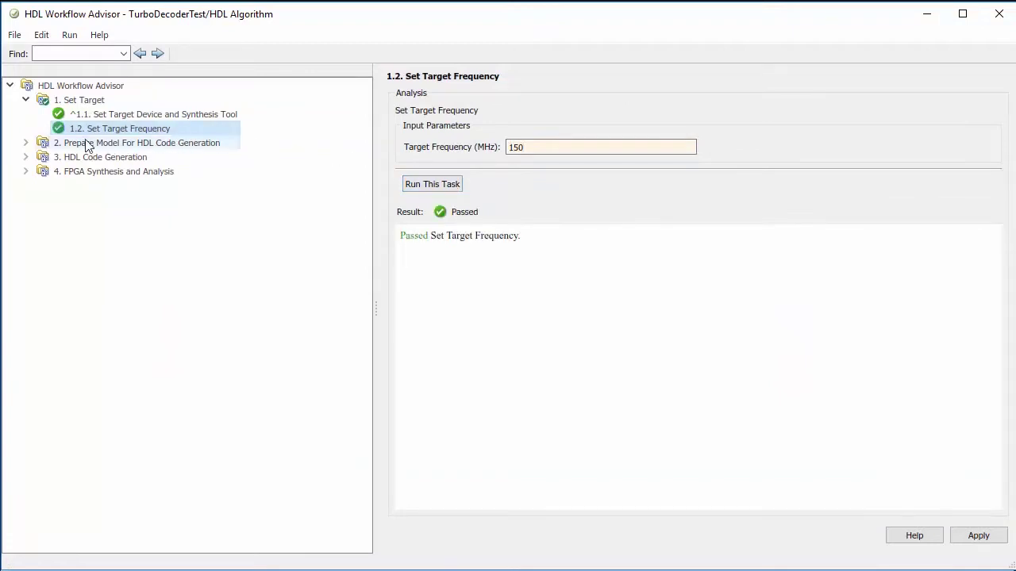
left_click(26, 157)
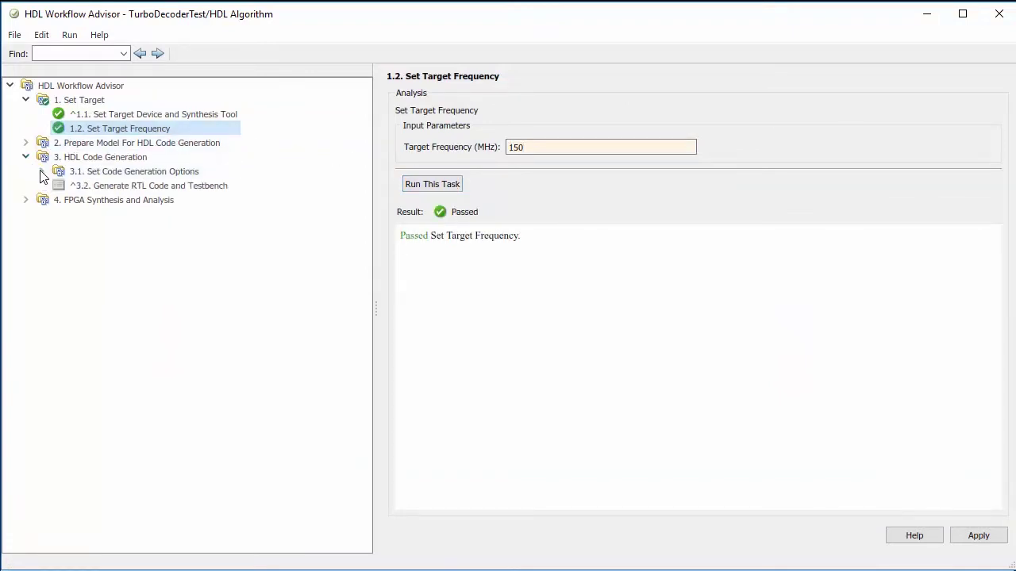
left_click(42, 171)
left_click(87, 188)
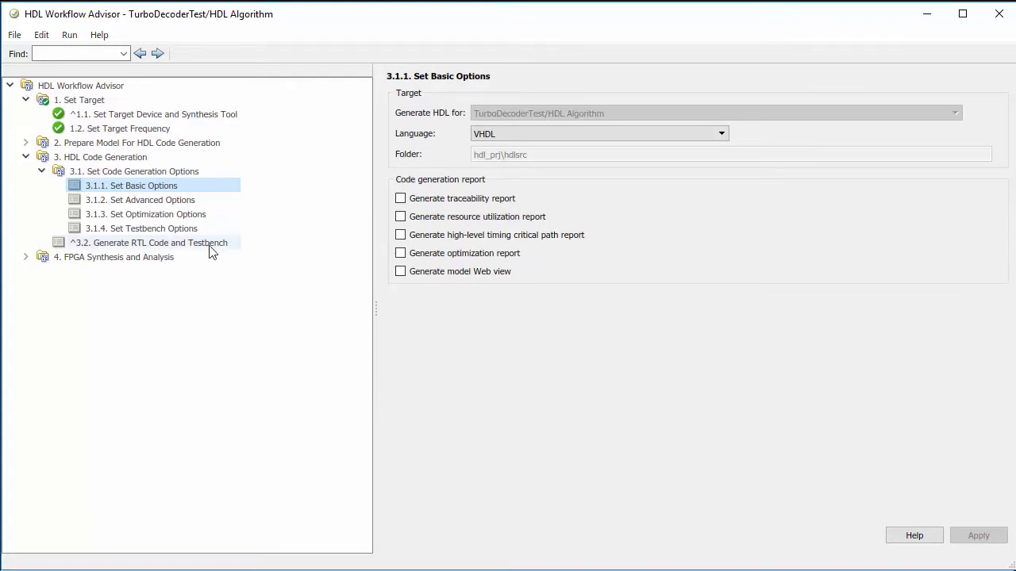
Unskip Run Implementation and run all Workflow Advisor tasks up to it
left_click(27, 257)
left_click(42, 285)
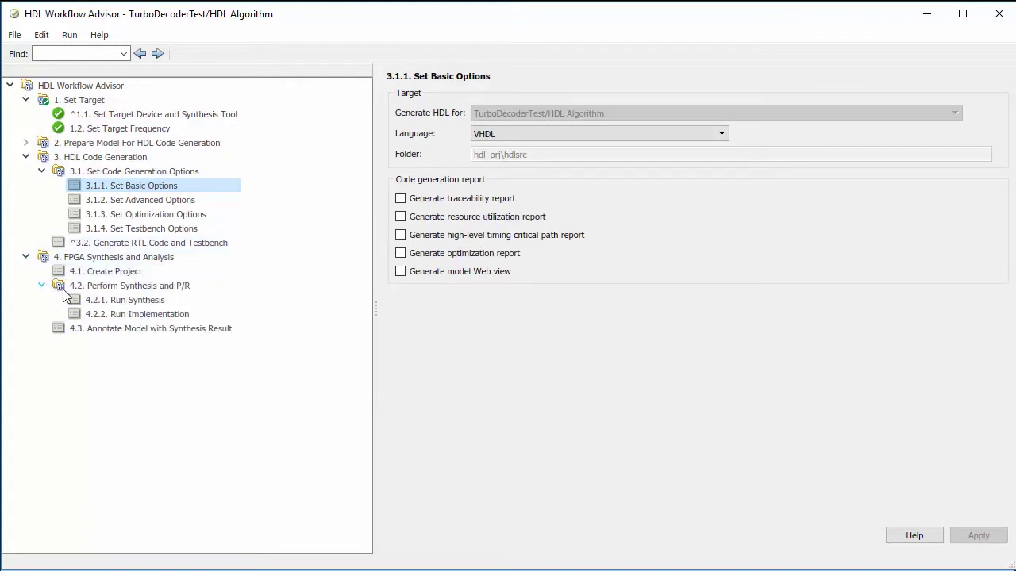
left_click(139, 314)
left_click(408, 144)
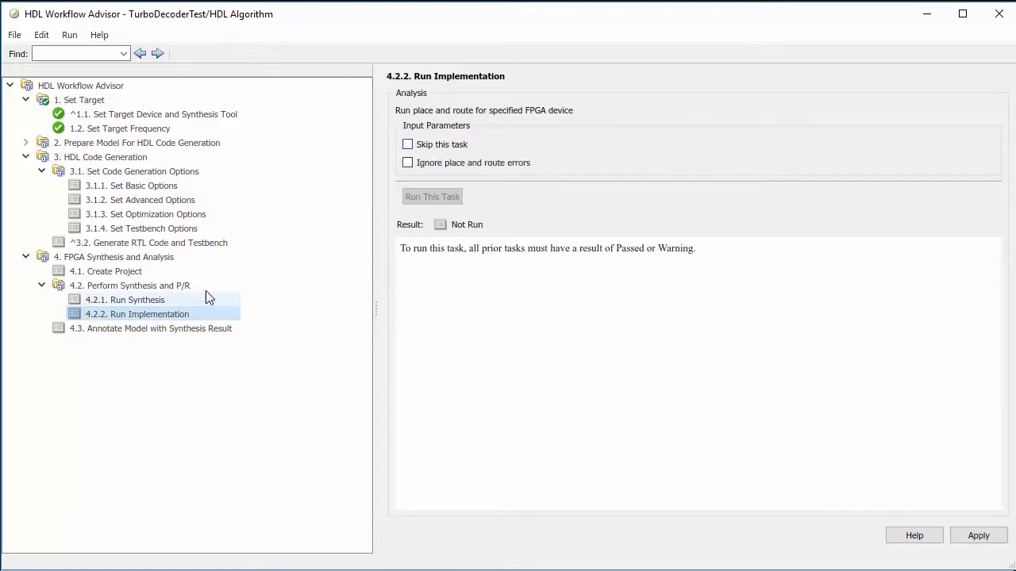
right_click(182, 315)
left_click(201, 343)
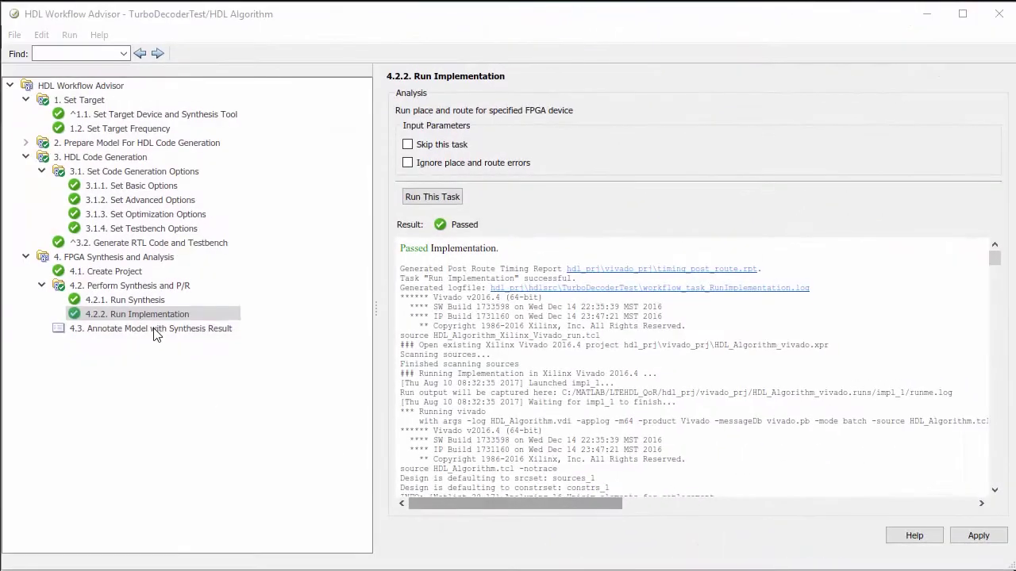
Open the generated HDL_Algorithm_vivado.xpr project from the Create Project log
left_click(143, 315)
left_click(107, 273)
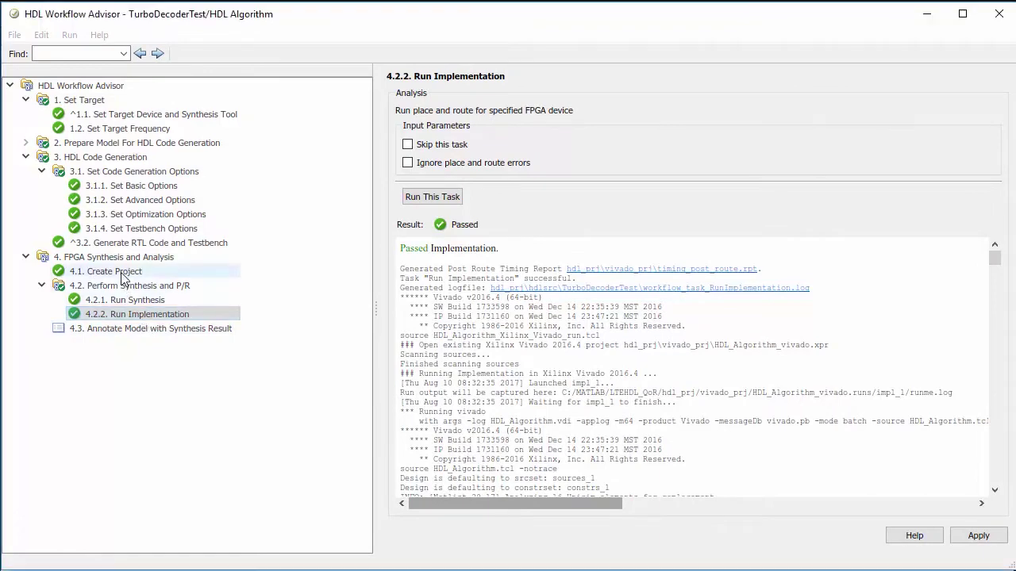
left_click(626, 484)
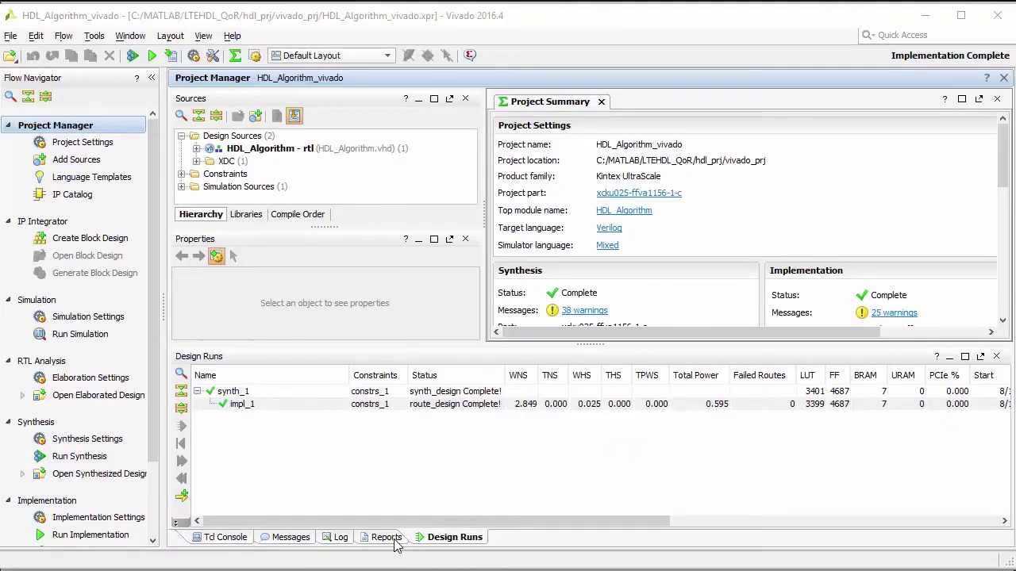
Open Vivado's routed Timing Summary Report: MWCLK 149.992 MHz, WNS 2.849 ns, 0 failing endpoints
left_click(389, 538)
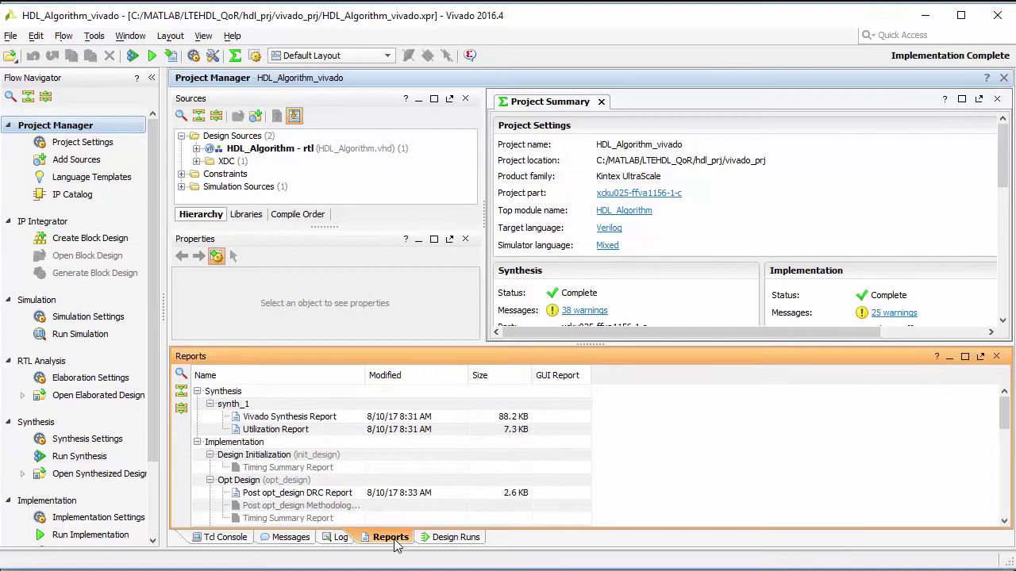
scroll(428, 481, "down", 10)
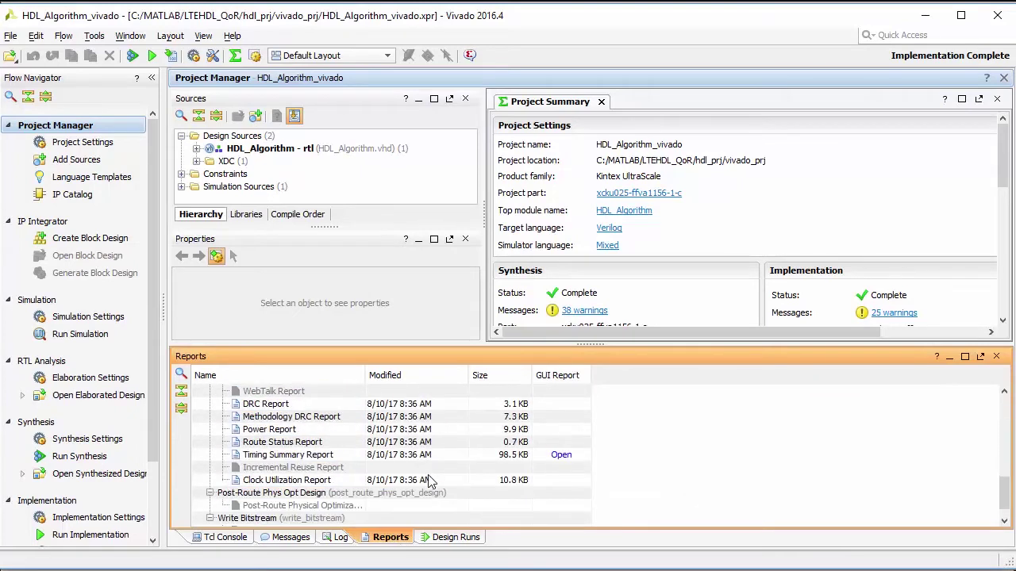
scroll(429, 481, "down", 1)
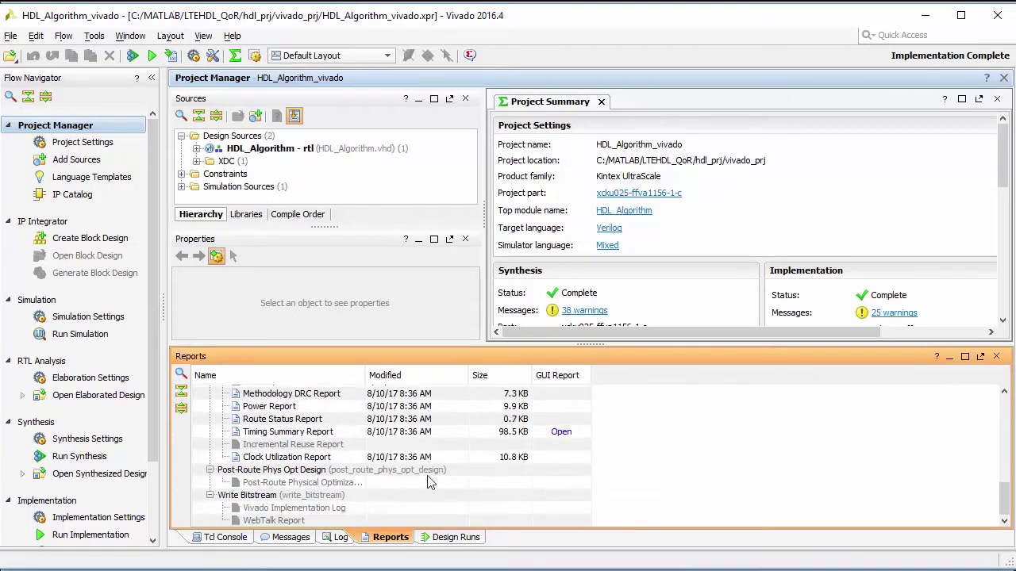
double_click(317, 433)
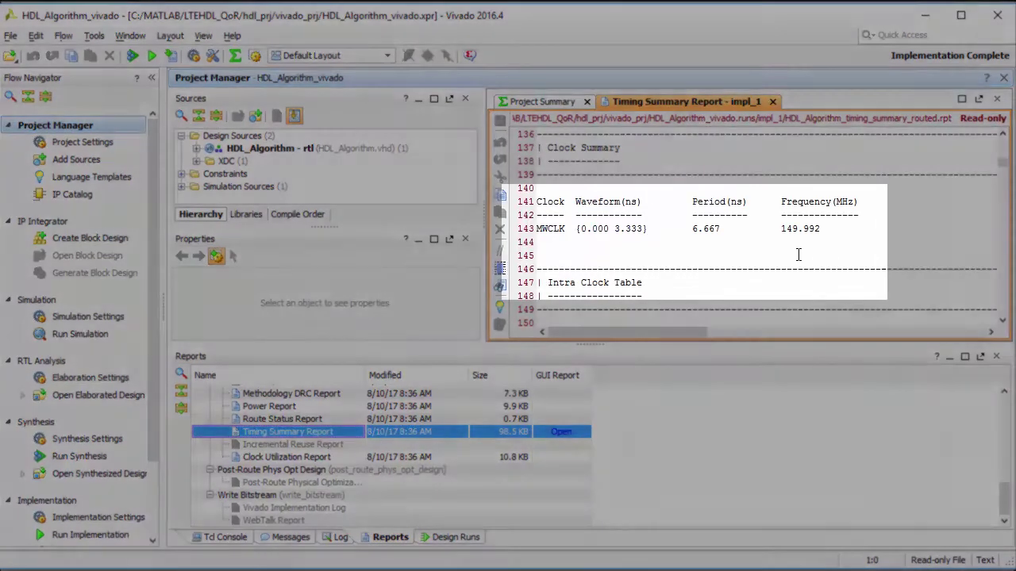
scroll(798, 255, "down", 1)
scroll(797, 254, "down", 2)
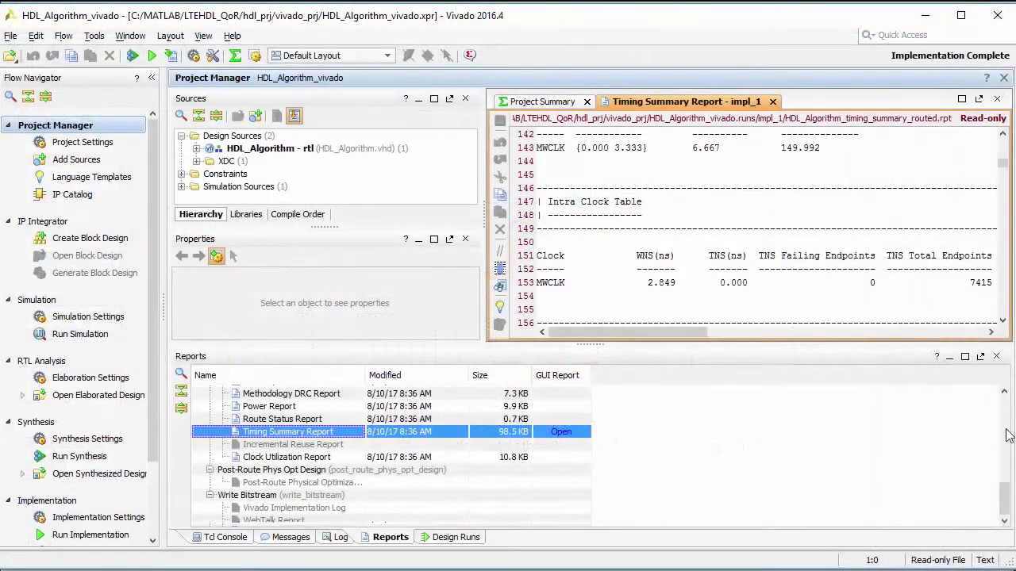
Open the Place Design Utilization Report and scan it: 3399 CLB LUTs, 4687 CLB registers
scroll(1006, 435, "up", 3)
scroll(1006, 435, "up", 3)
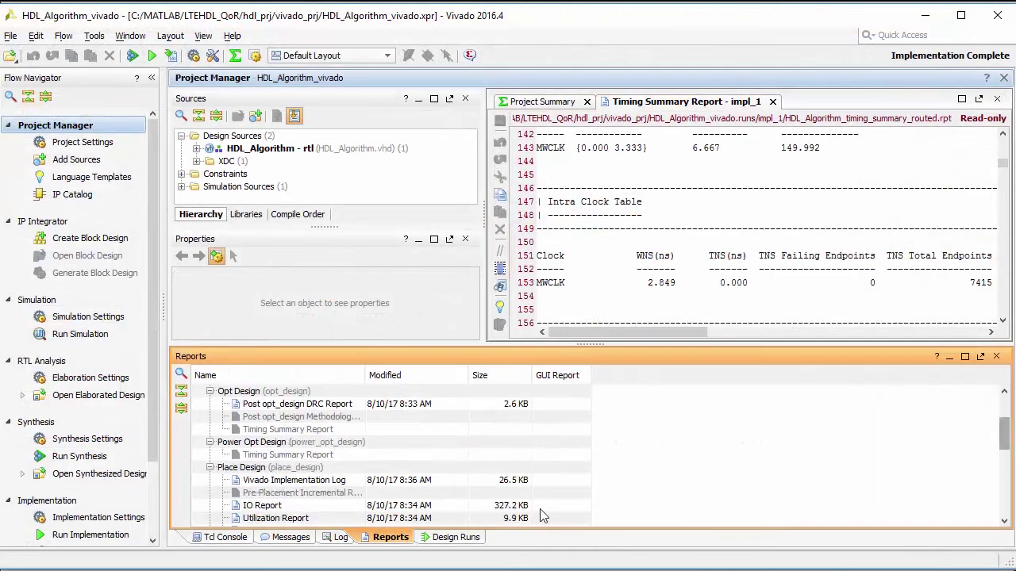
left_click(269, 519)
double_click(270, 520)
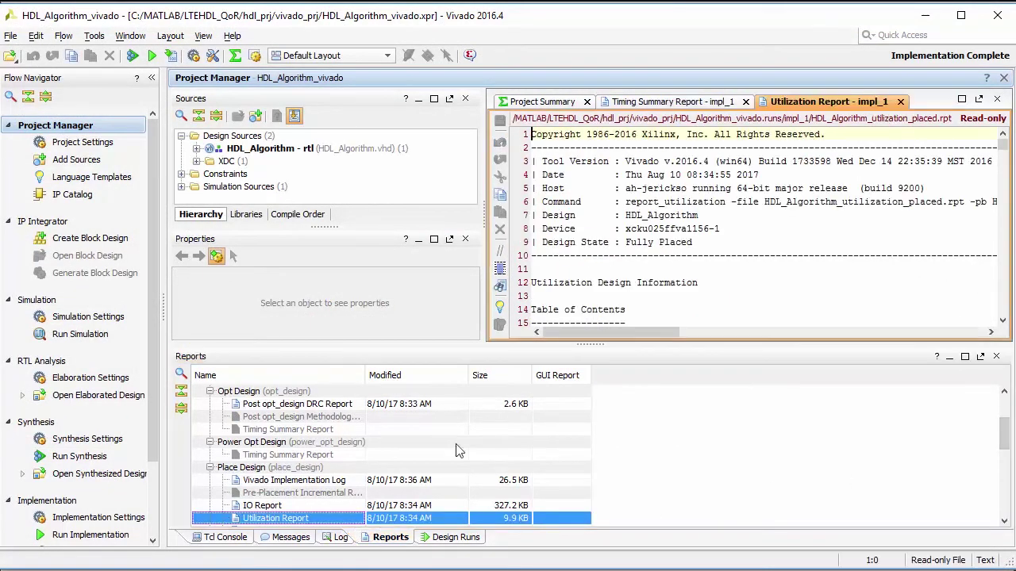
scroll(1003, 289, "down", 10)
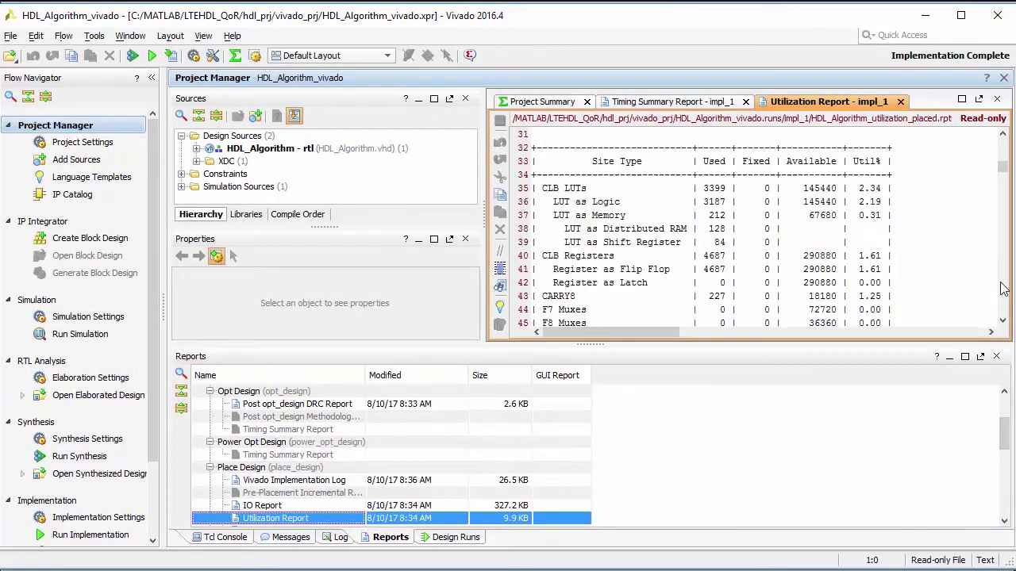
scroll(1002, 289, "down", 10)
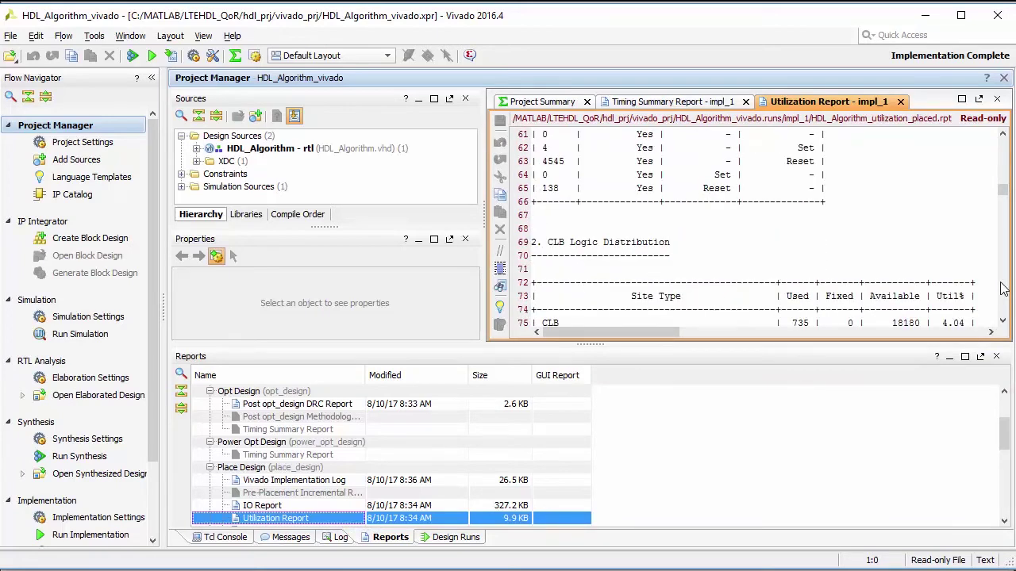
scroll(1003, 289, "down", 5)
scroll(1002, 289, "down", 5)
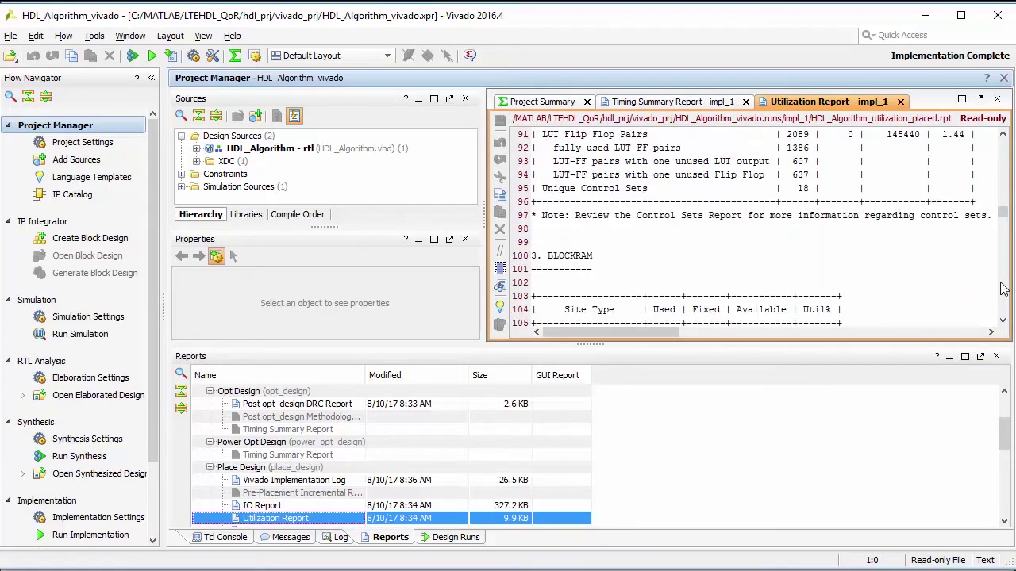
scroll(1002, 289, "down", 5)
scroll(1002, 289, "down", 2)
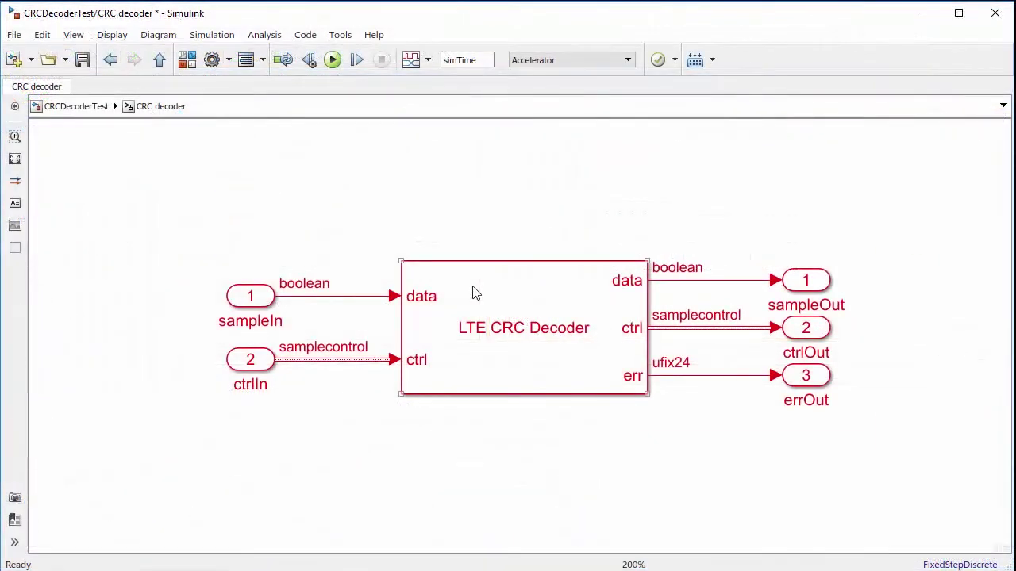
Launch the HDL Workflow Advisor for the CRC decoder subsystem in CRCDecoderTest
key("Escape")
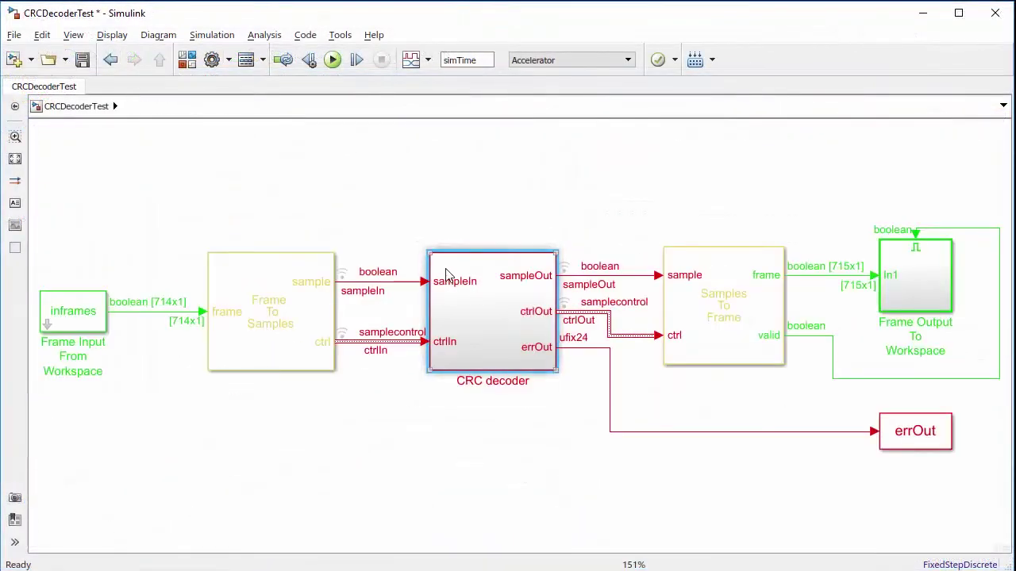
right_click(443, 266)
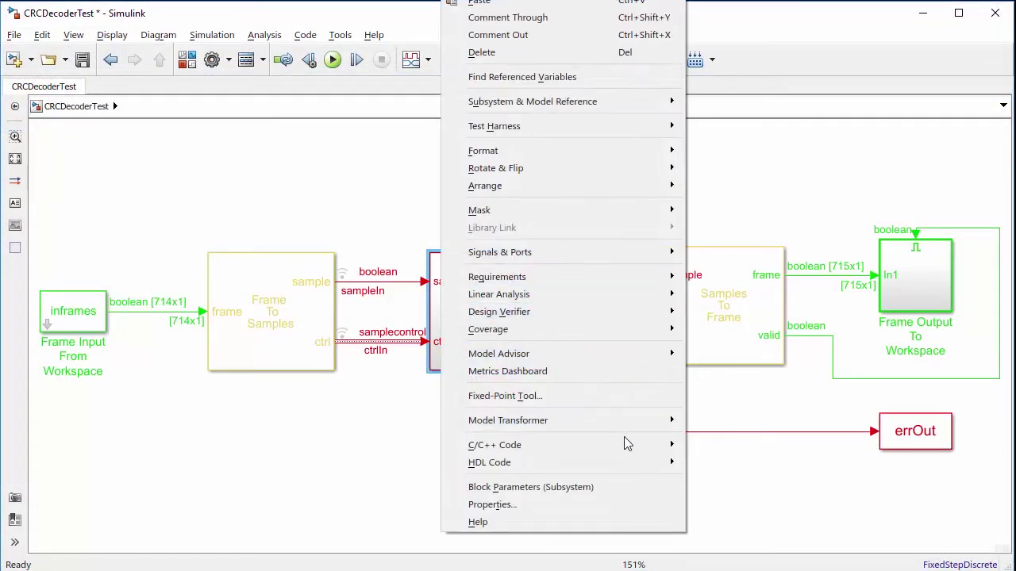
mouse_move(676, 466)
left_click(752, 568)
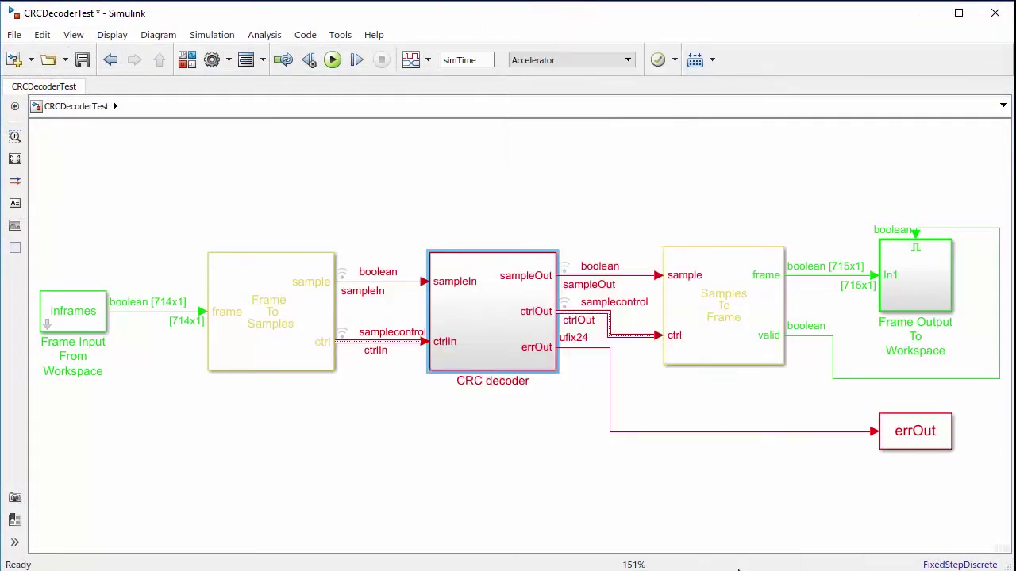
Select Altera QUARTUS II as synthesis tool and apply a 15 MHz target frequency
left_click(85, 116)
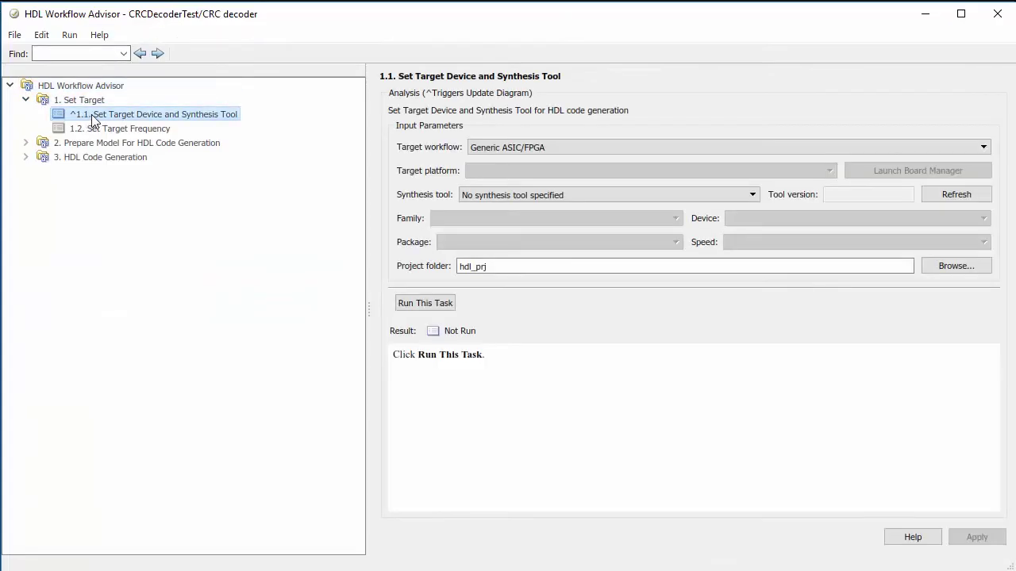
left_click(475, 196)
left_click(479, 208)
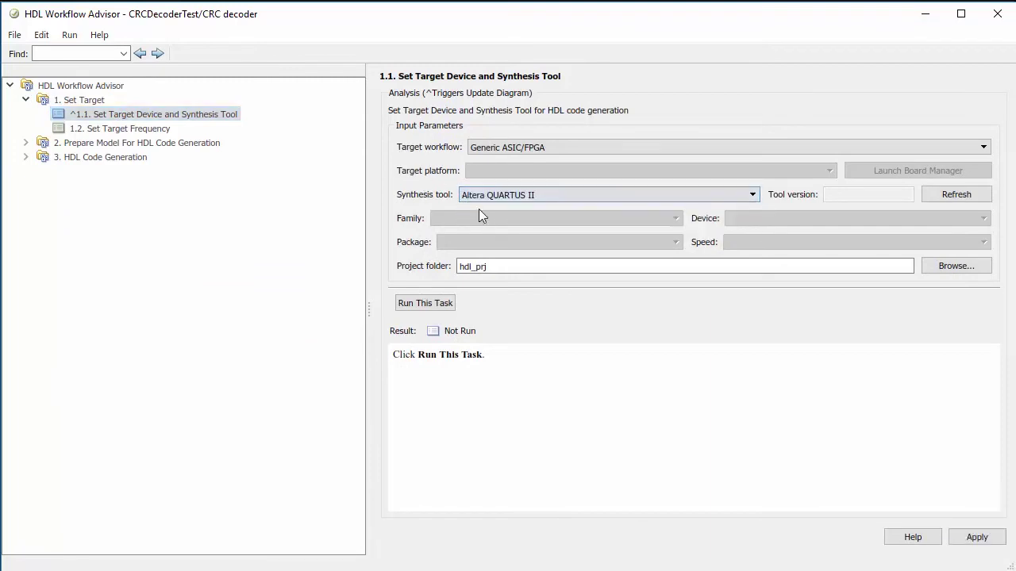
left_click(166, 129)
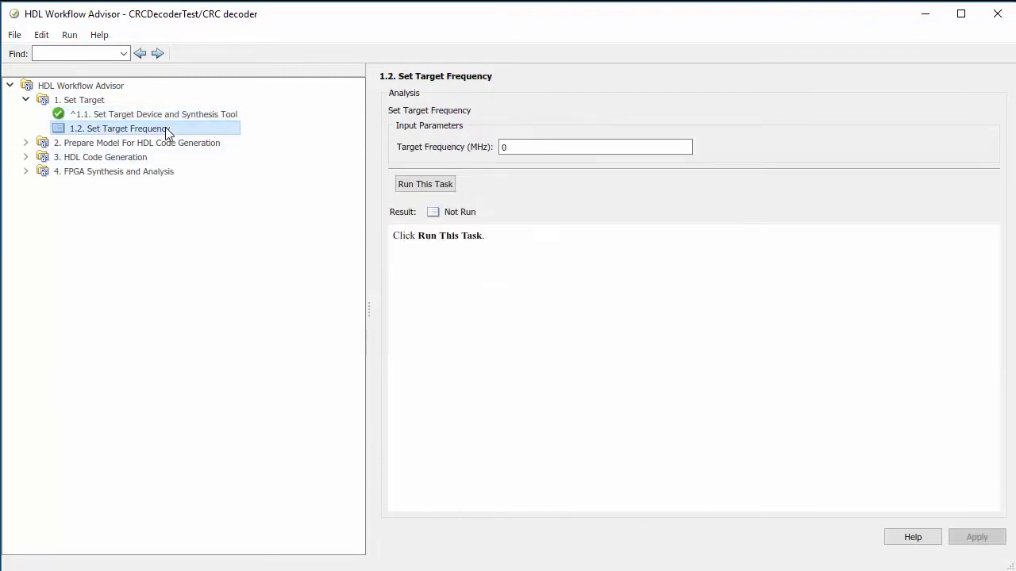
left_click(500, 146)
type("15")
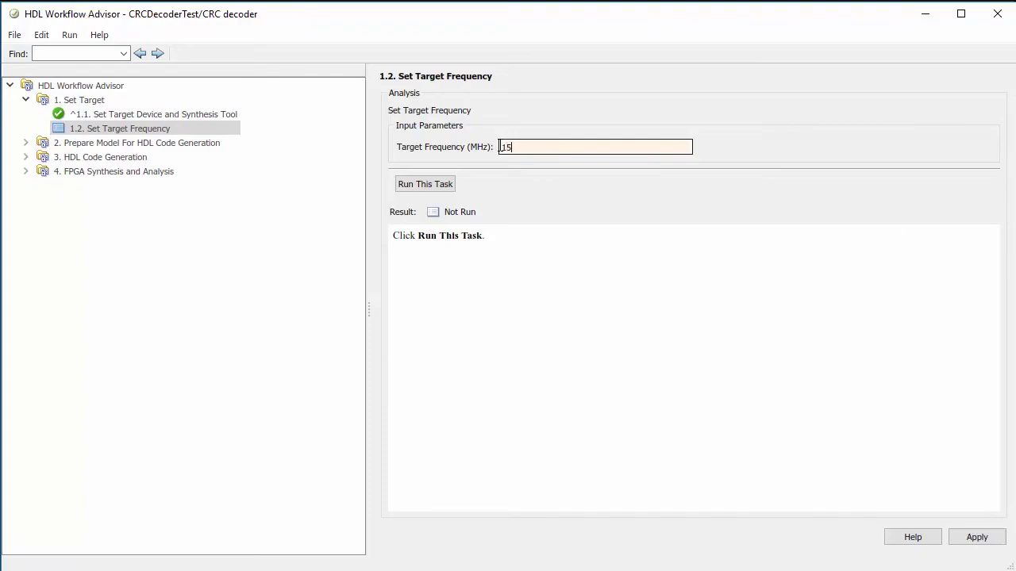
left_click(449, 185)
Run all tasks through place and route, then open the generated Quartus .qpf project
right_click(180, 247)
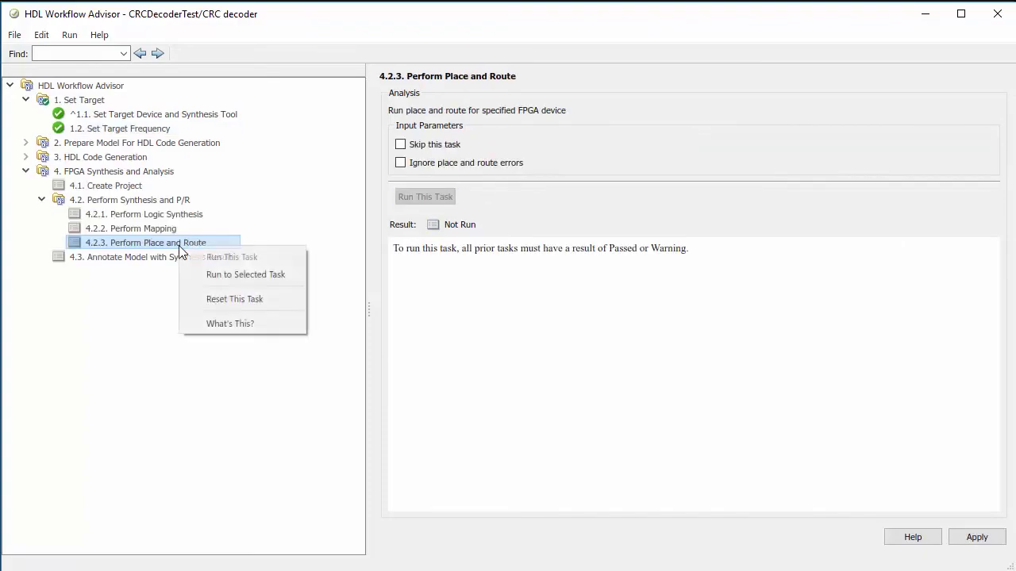
left_click(212, 274)
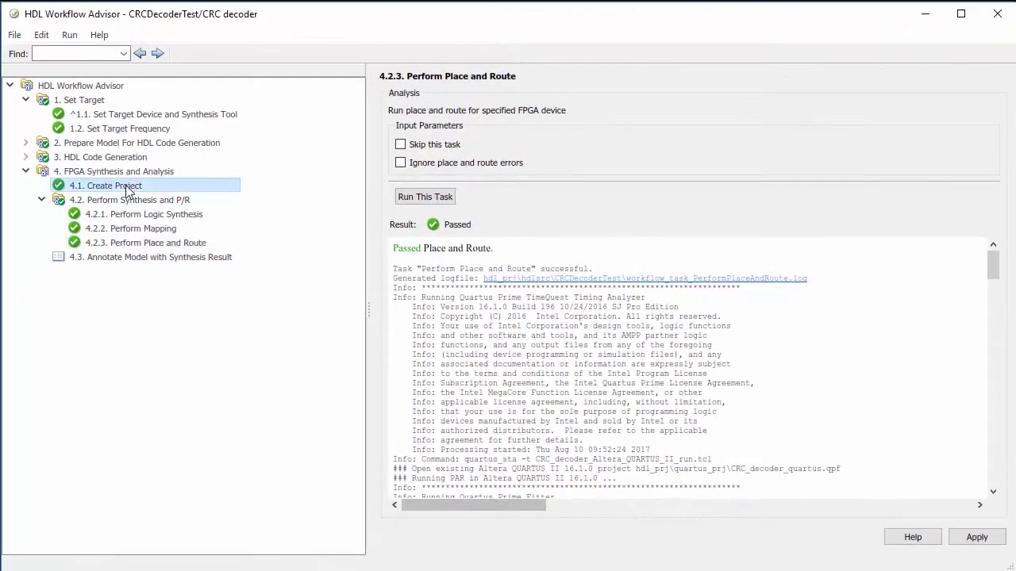
left_click(127, 191)
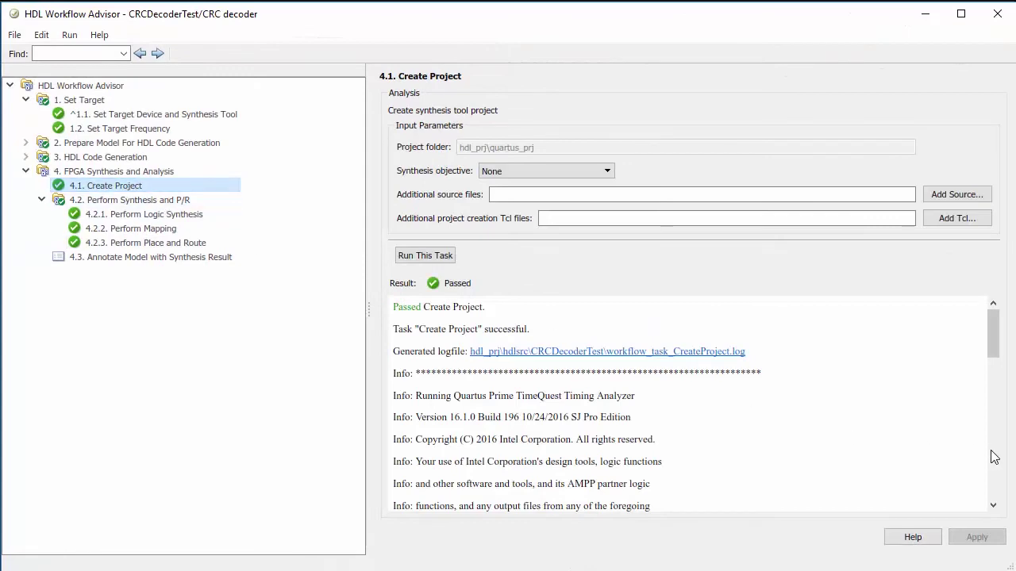
scroll(993, 456, "down", 3)
scroll(998, 458, "down", 3)
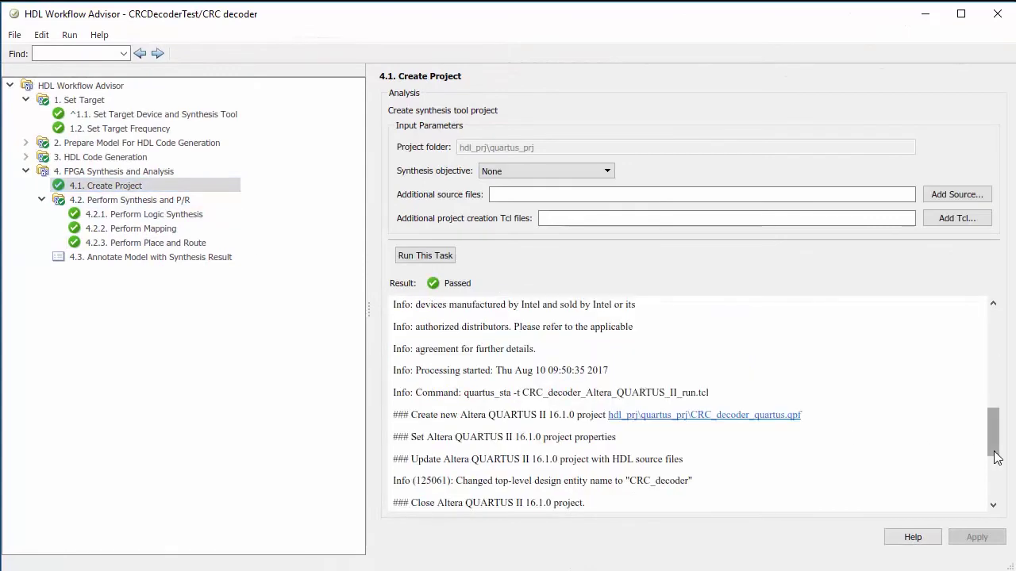
left_click(785, 423)
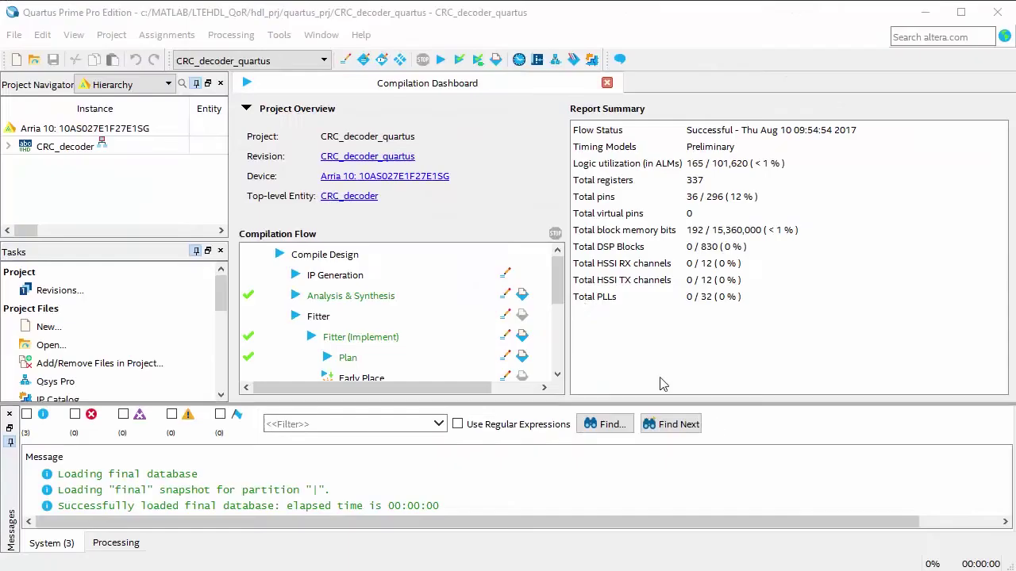
left_click_drag(558, 293, 565, 326)
Review the Fitter Place Stage Resource Usage Summary report
left_click(522, 336)
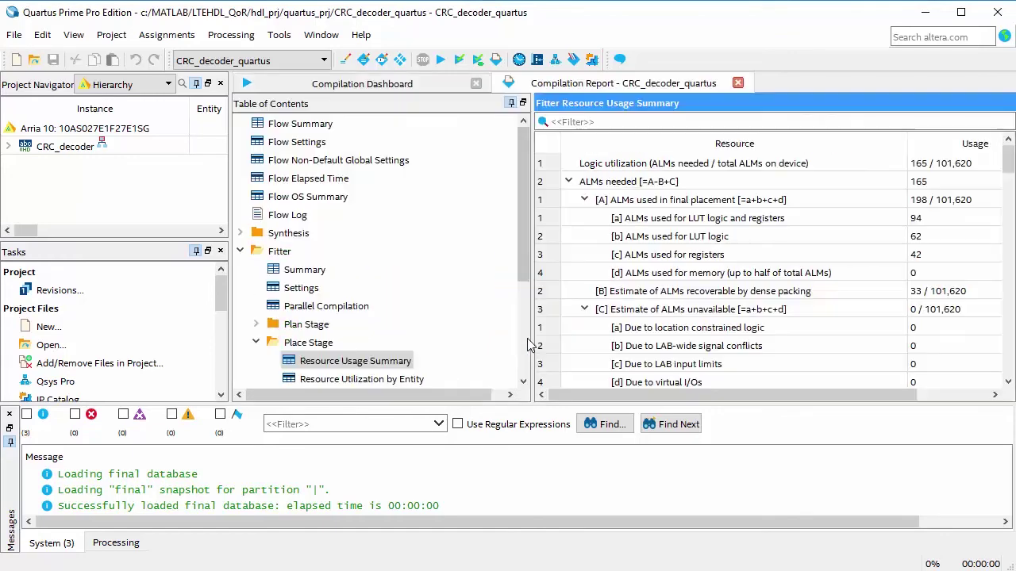
left_click(1007, 349)
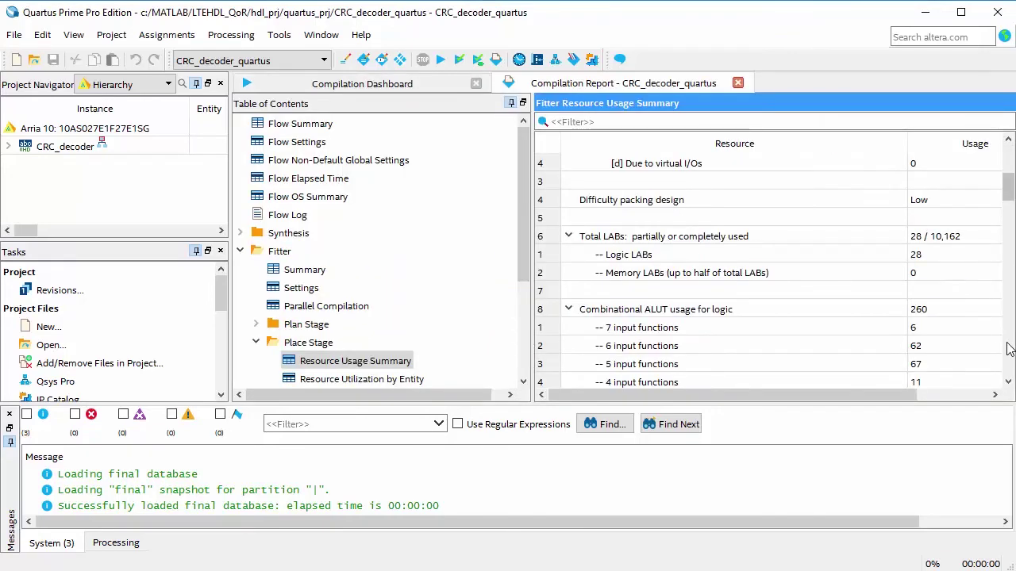
left_click(1007, 349)
left_click(1008, 349)
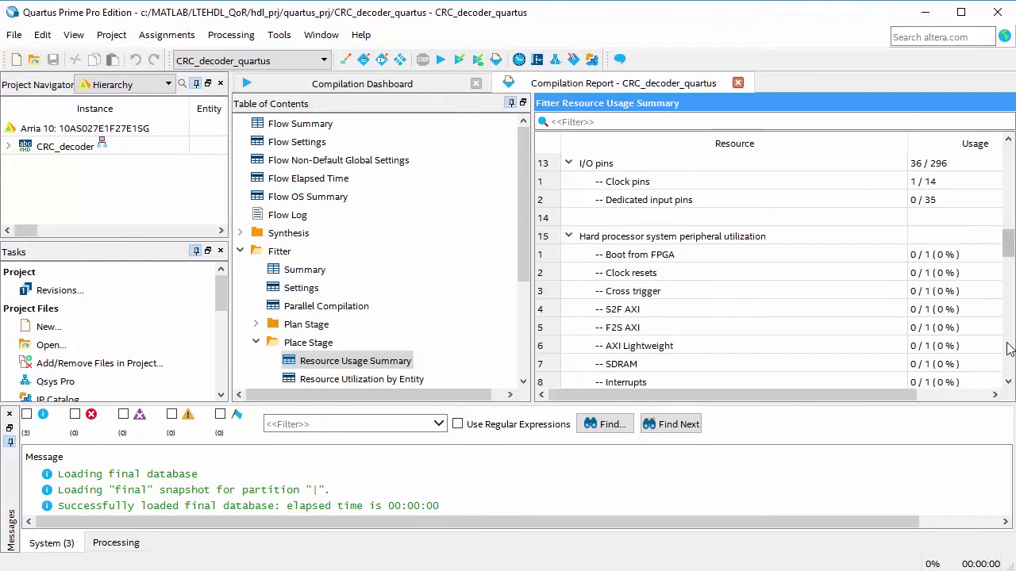
left_click(1008, 350)
left_click(1008, 349)
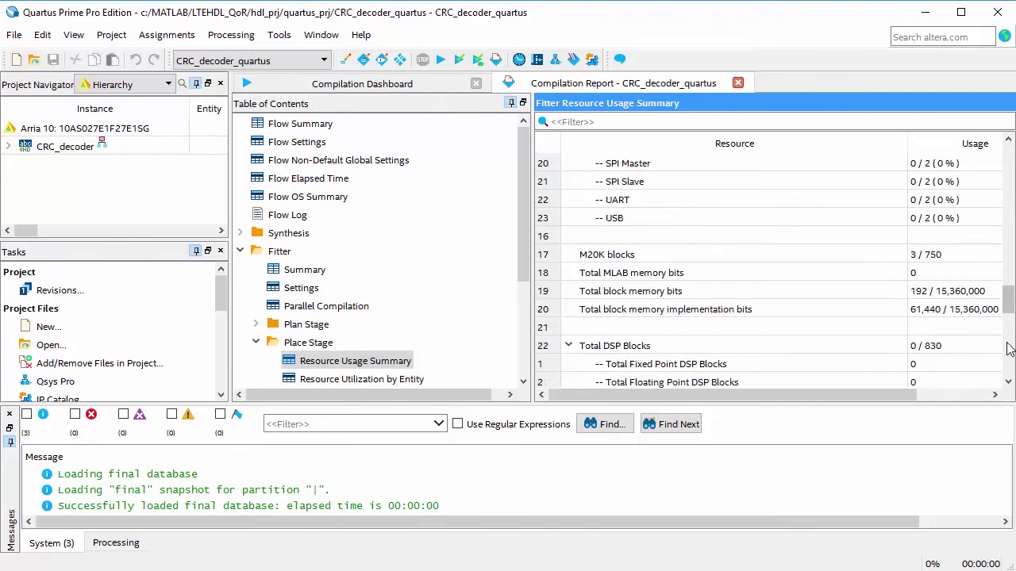
left_click(1008, 349)
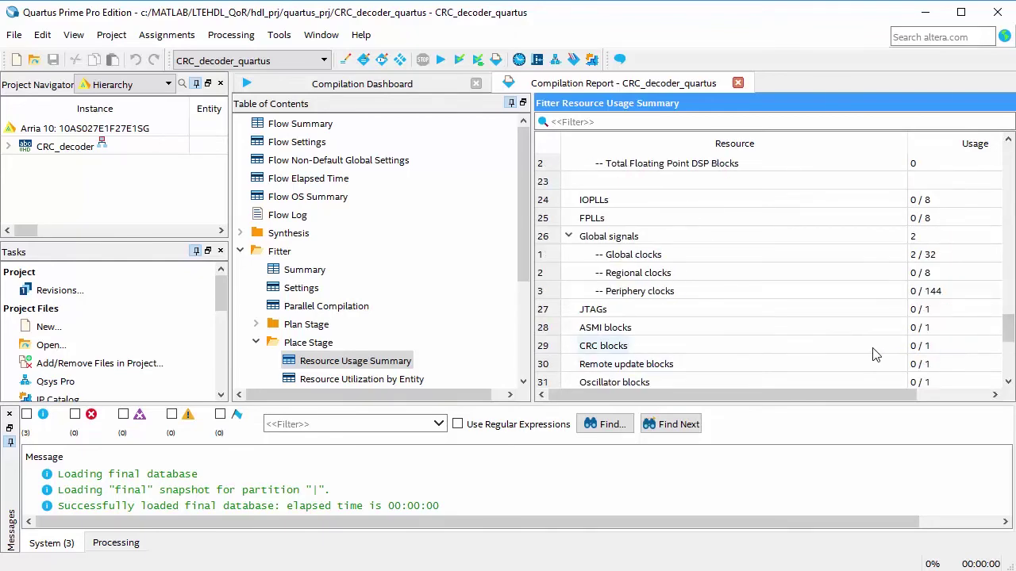
Run signoff timing analysis and show the multicorner summary: 4.631 setup slack, 0.018 hold
left_click(413, 84)
left_click(560, 369)
left_click(295, 316)
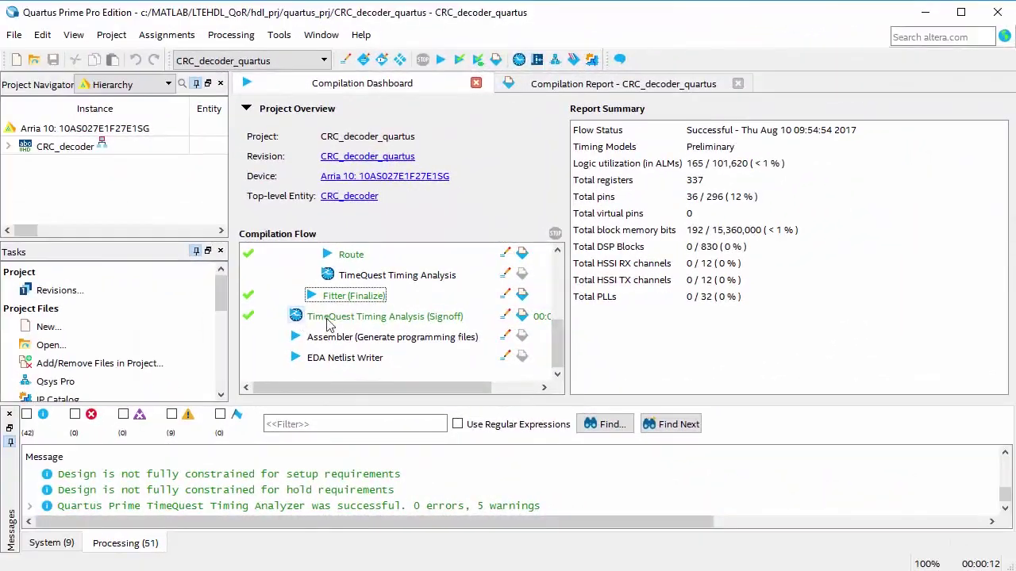
left_click(521, 316)
left_click(402, 343)
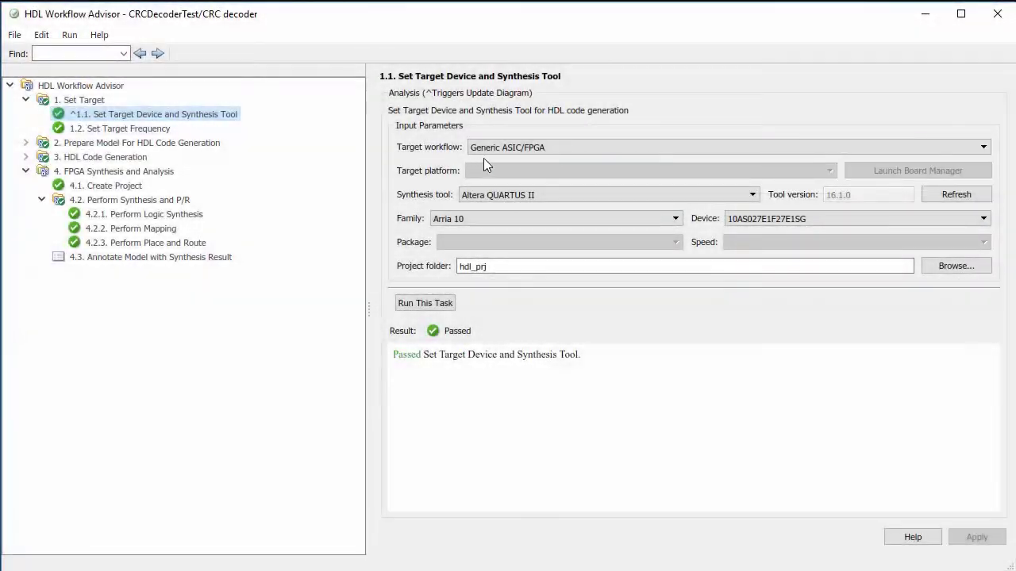
Keep Generic ASIC/FPGA as target workflow and set synthesis tool to 'No synthesis tool specified'
left_click(509, 149)
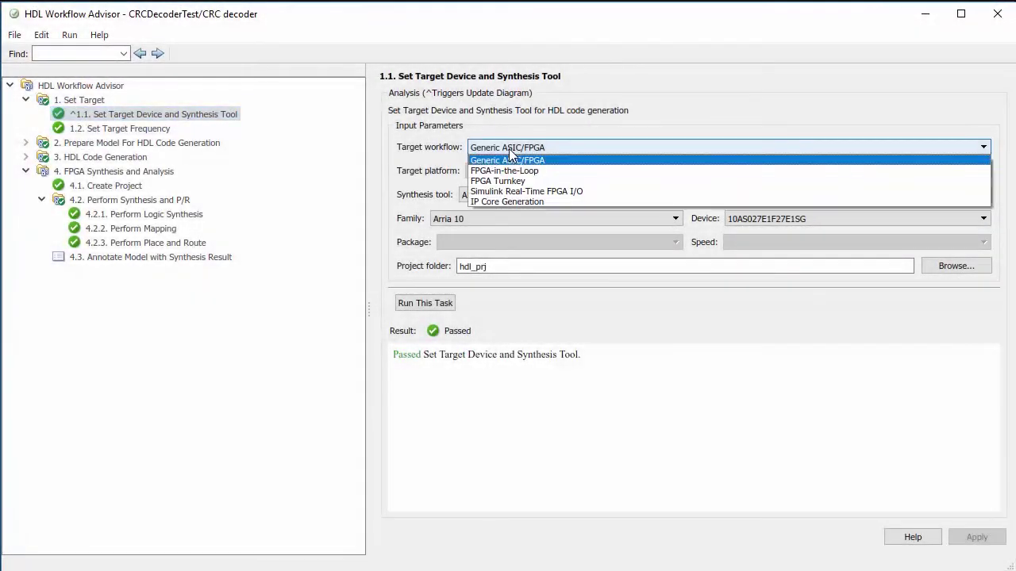
left_click(510, 162)
left_click(505, 199)
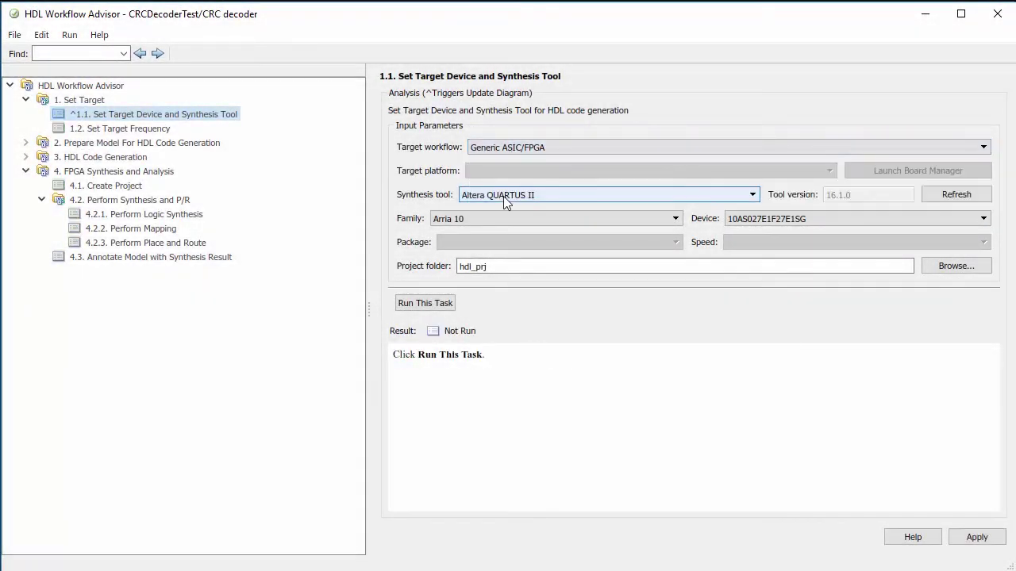
left_click(499, 228)
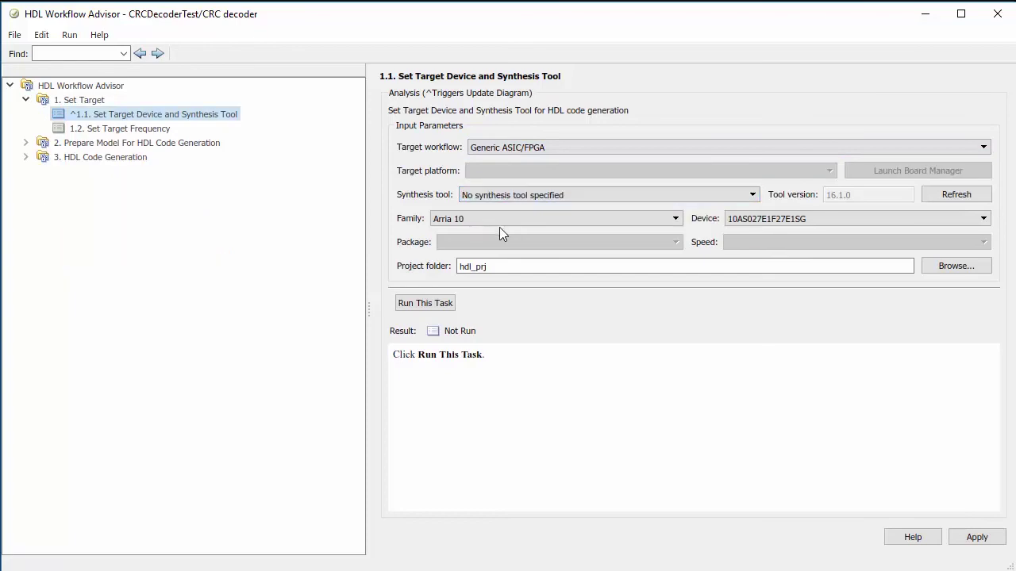
Run tasks through 3.2 Generate RTL Code and Testbench, producing CRC decoder VHDL with 0 errors and 0 warnings
left_click(150, 126)
left_click(104, 188)
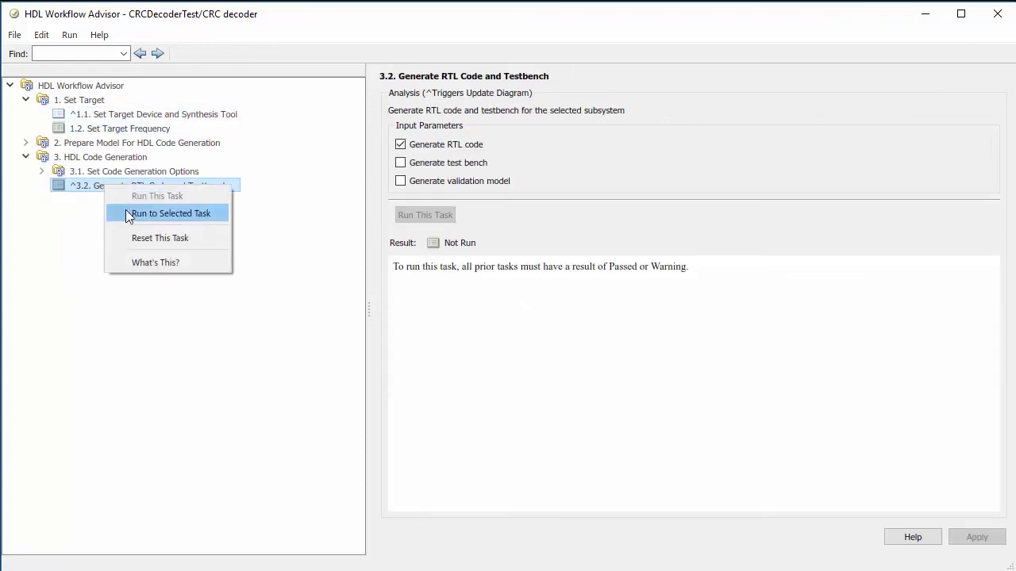
left_click(128, 212)
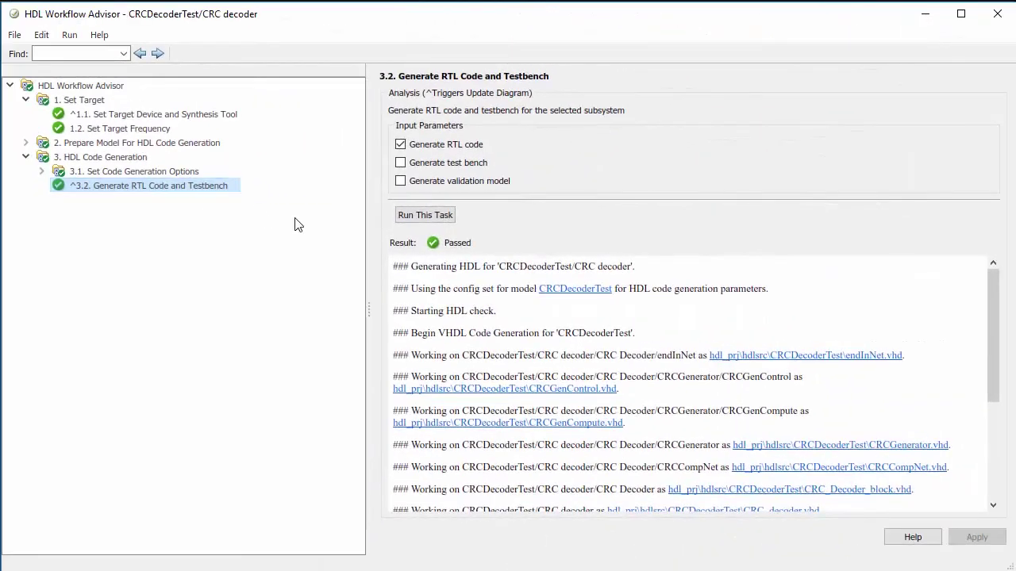
left_click_drag(991, 352, 979, 431)
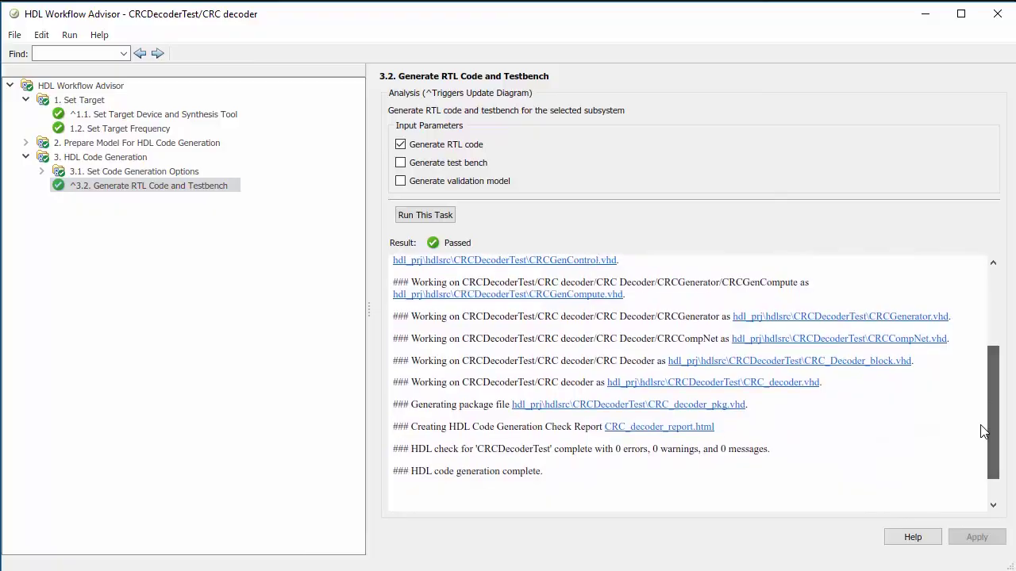